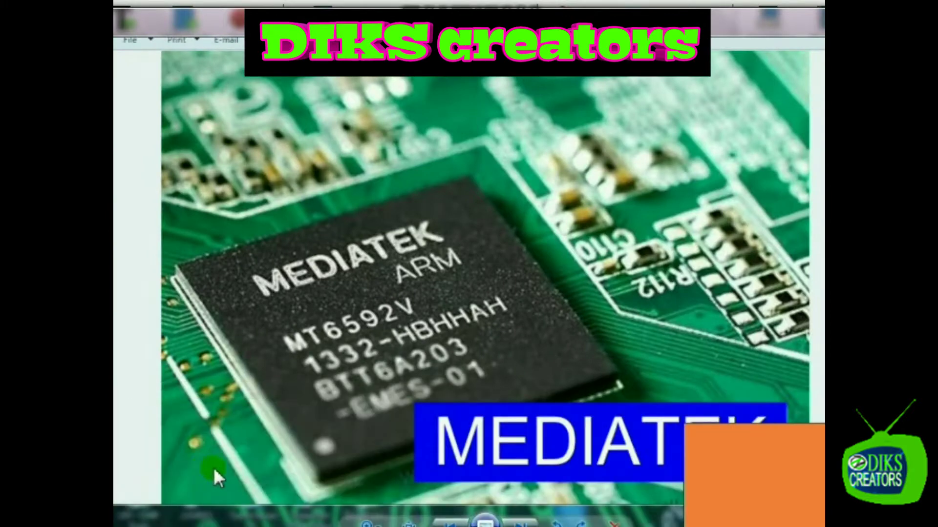
# - View the SPREADTRUM, QUALCOMM and INTEL chipset photos in turn and return to the desktop
pyautogui.moveTo(285, 512)
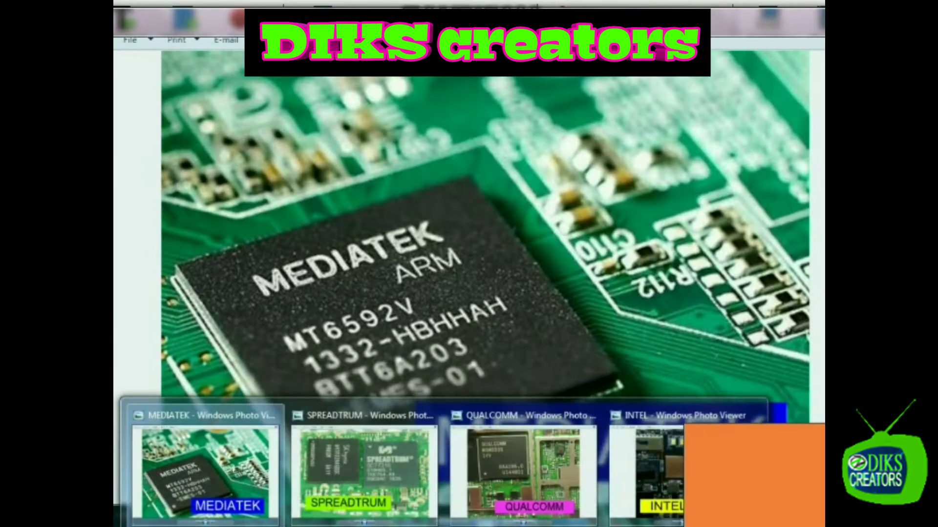
pyautogui.click(349, 470)
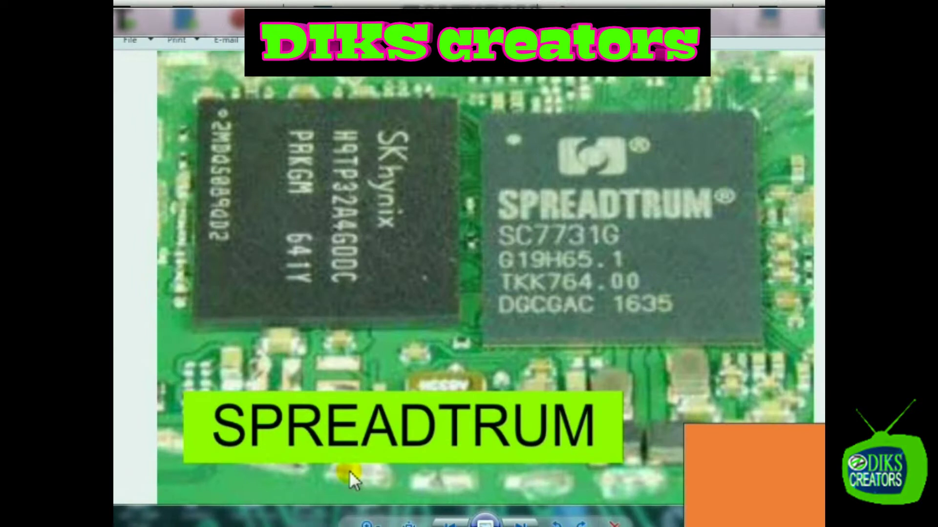
pyautogui.moveTo(322, 518)
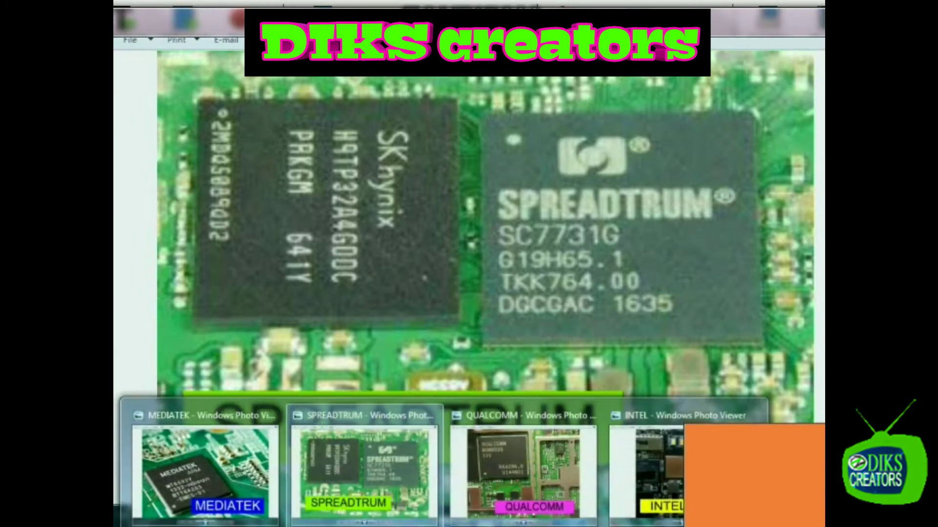
pyautogui.click(472, 488)
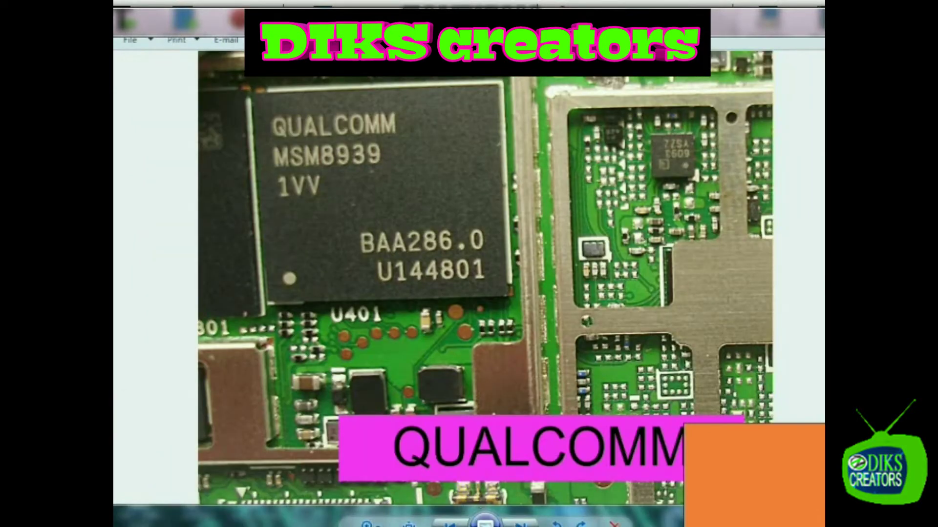
pyautogui.moveTo(323, 519)
pyautogui.click(641, 466)
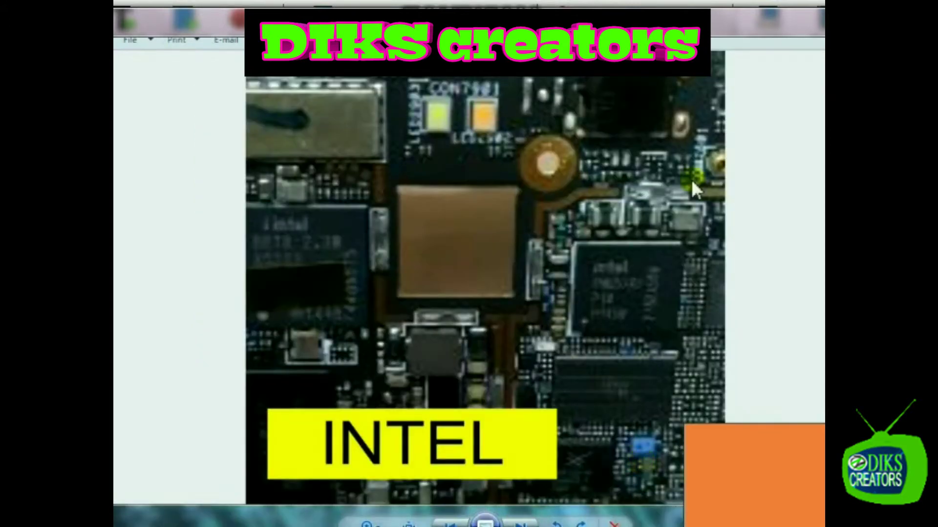
pyautogui.press('super+d')
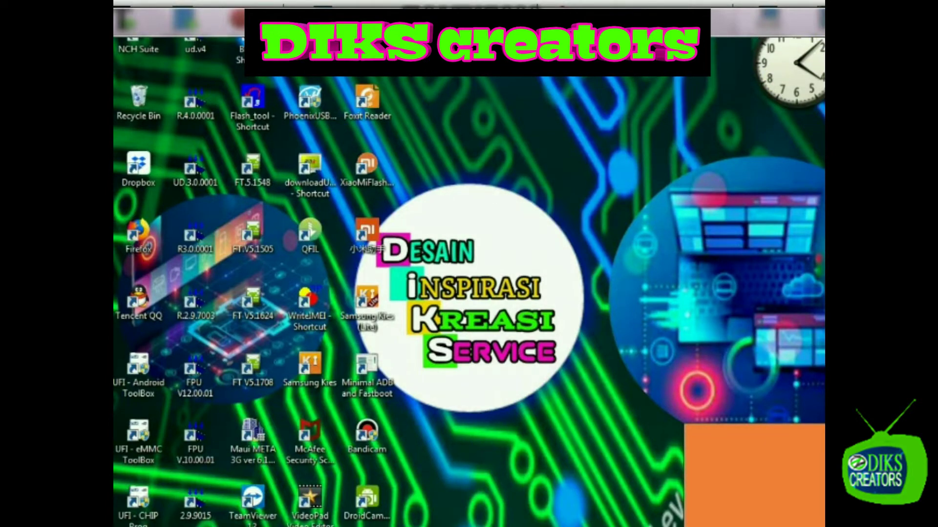
# - Open the Flash_tool and FT.5.1548 versions of Smart Phone Flash Tool one after the other, closing each
pyautogui.click(719, 257)
pyautogui.moveTo(234, 77)
pyautogui.mouseDown()
pyautogui.moveTo(273, 254)
pyautogui.moveTo(285, 393)
pyautogui.mouseUp()
pyautogui.doubleClick(262, 116)
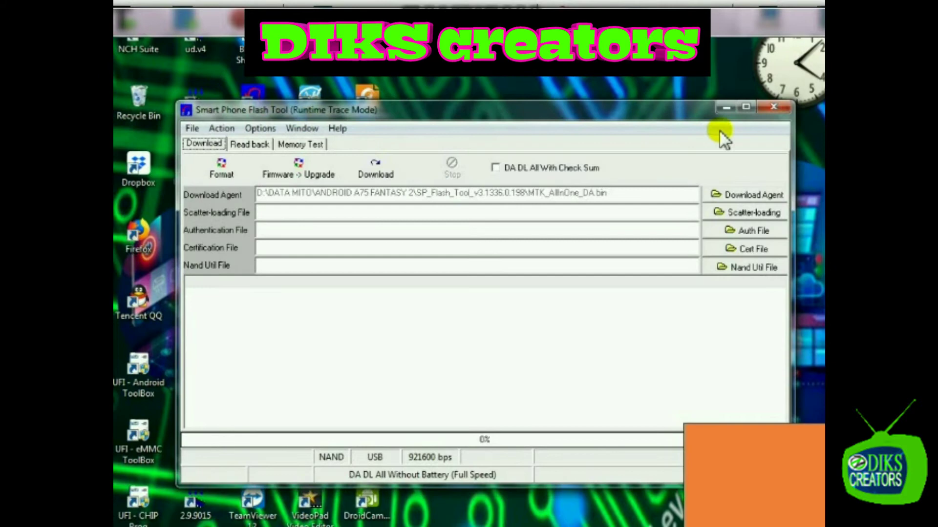
pyautogui.click(773, 106)
pyautogui.doubleClick(261, 167)
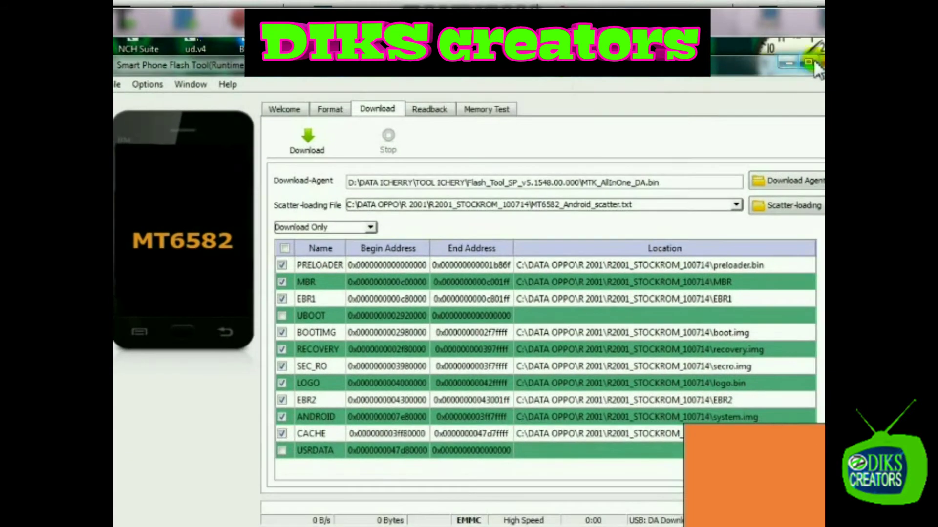
pyautogui.click(821, 62)
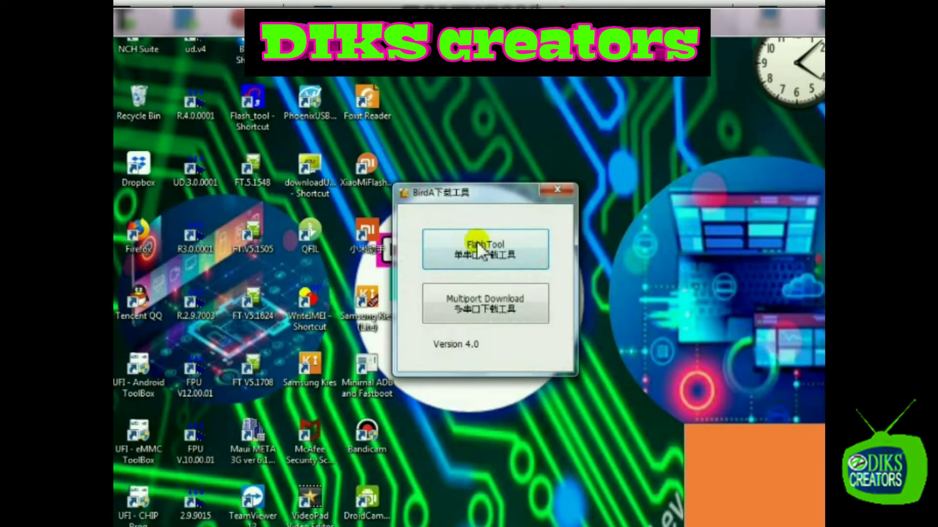
# - Start FlashTool from the BirdA launcher, dismiss its scatter file selection and close the launcher
pyautogui.click(477, 244)
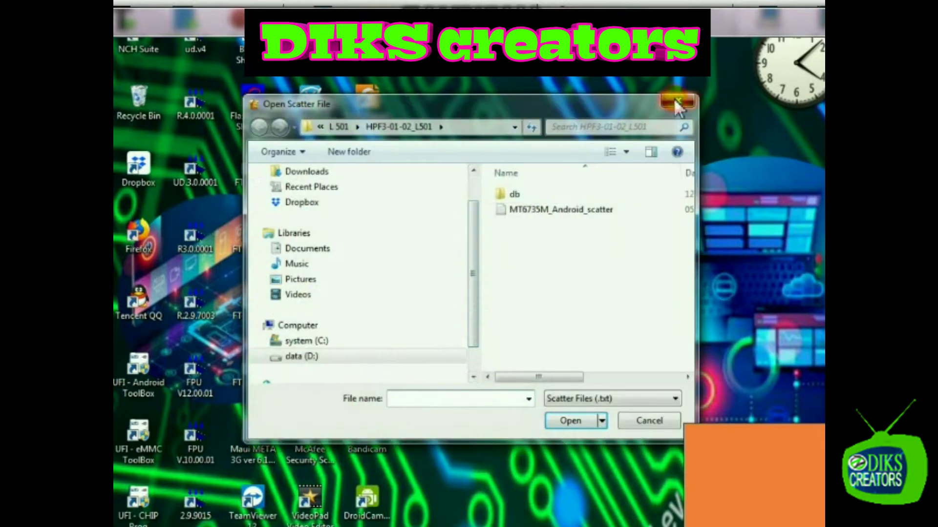
pyautogui.click(678, 104)
pyautogui.click(557, 188)
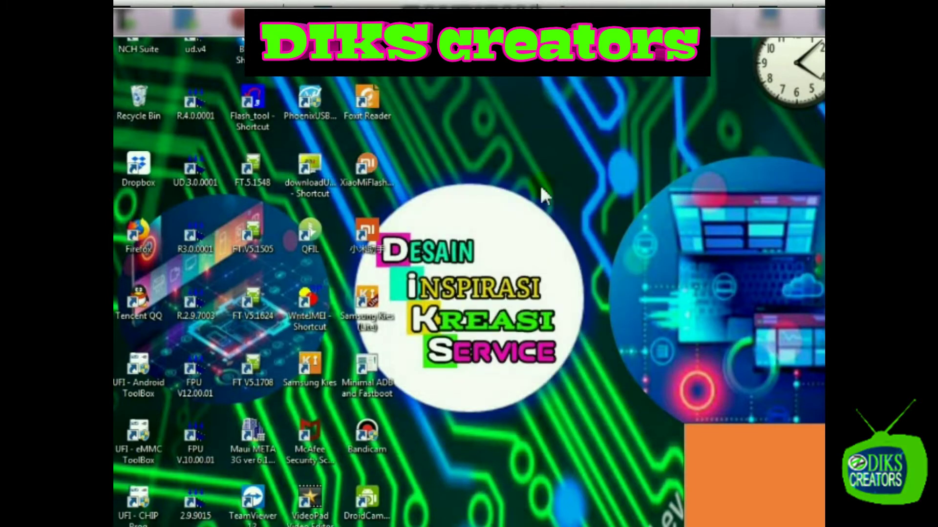
# - Open FT.5.1548 and load the MT6582_Android_scatter file from the R2001_STOCKROM_100714 folder
pyautogui.doubleClick(254, 169)
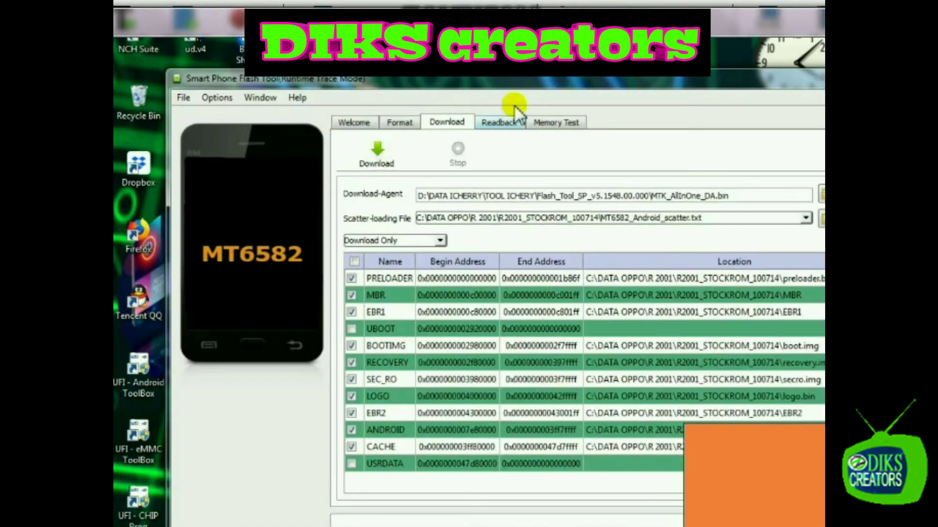
pyautogui.doubleClick(696, 80)
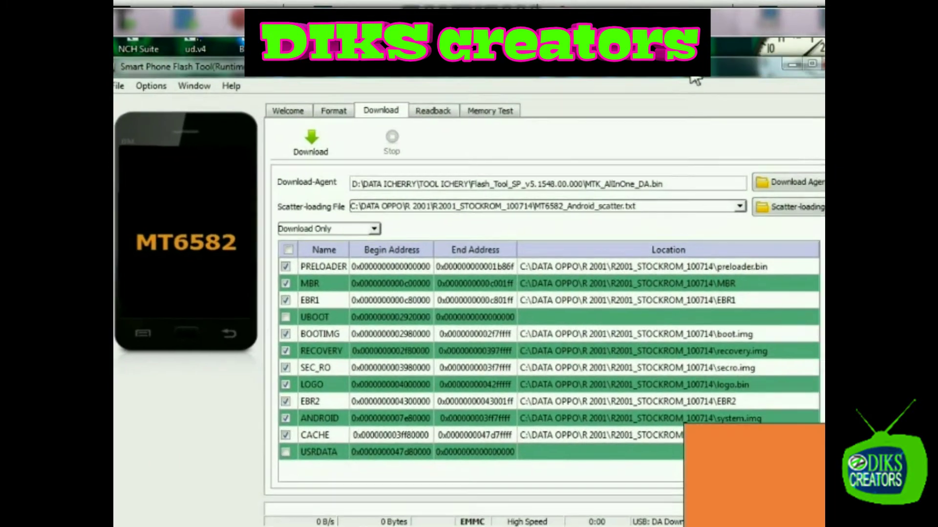
pyautogui.click(770, 194)
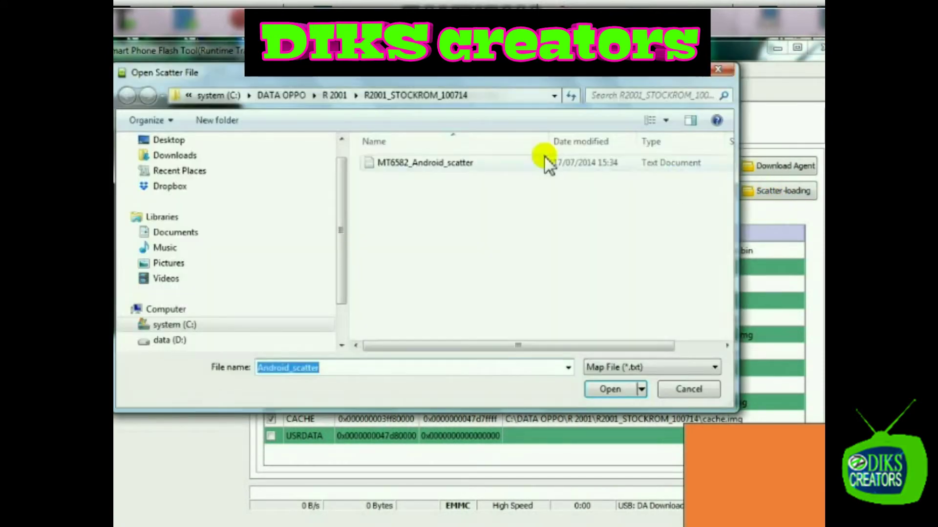
pyautogui.doubleClick(438, 162)
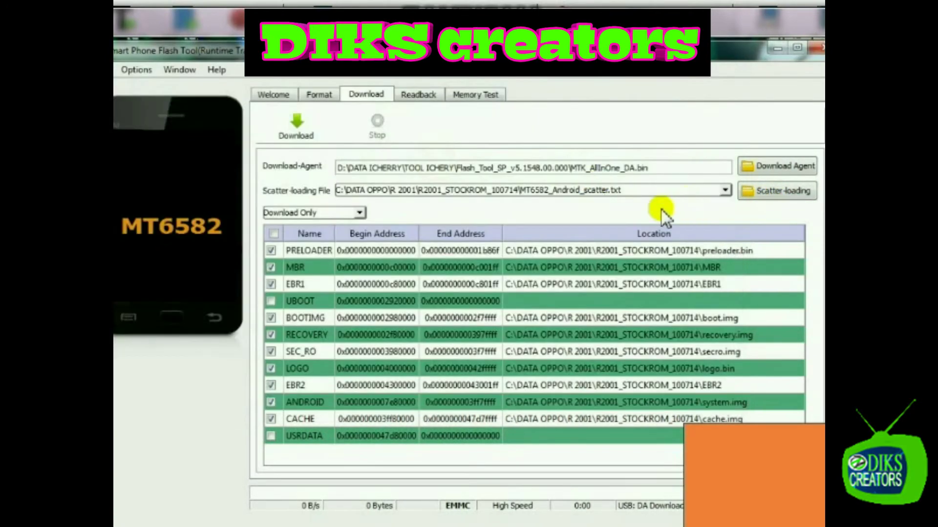
# - Switch the flashing mode to Format All + Download, Firmware Upgrade and back to Download Only, and close the flash tool
pyautogui.click(361, 212)
pyautogui.click(298, 244)
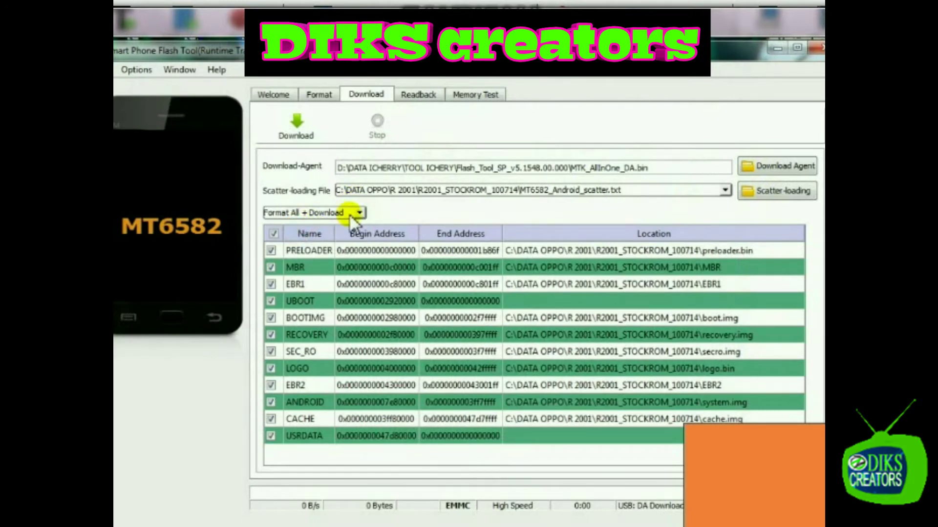
pyautogui.click(362, 212)
pyautogui.click(321, 230)
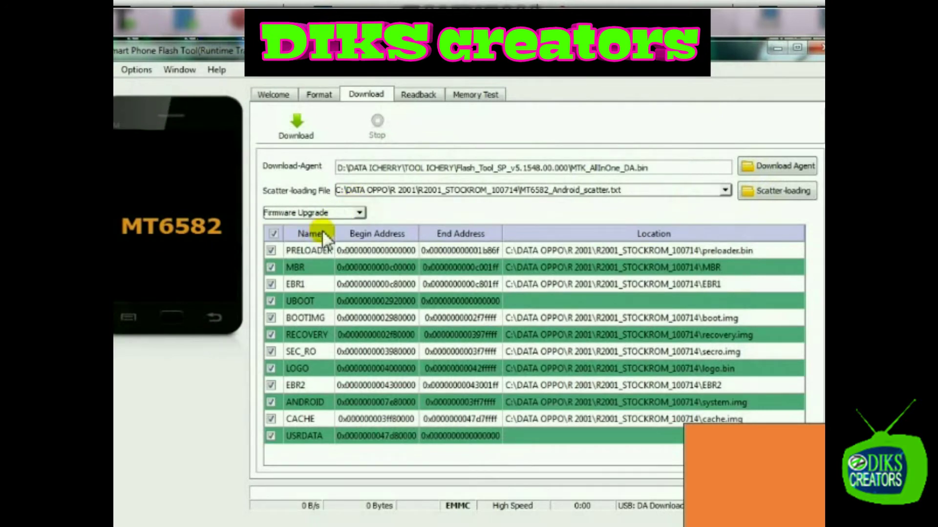
pyautogui.click(362, 212)
pyautogui.click(319, 241)
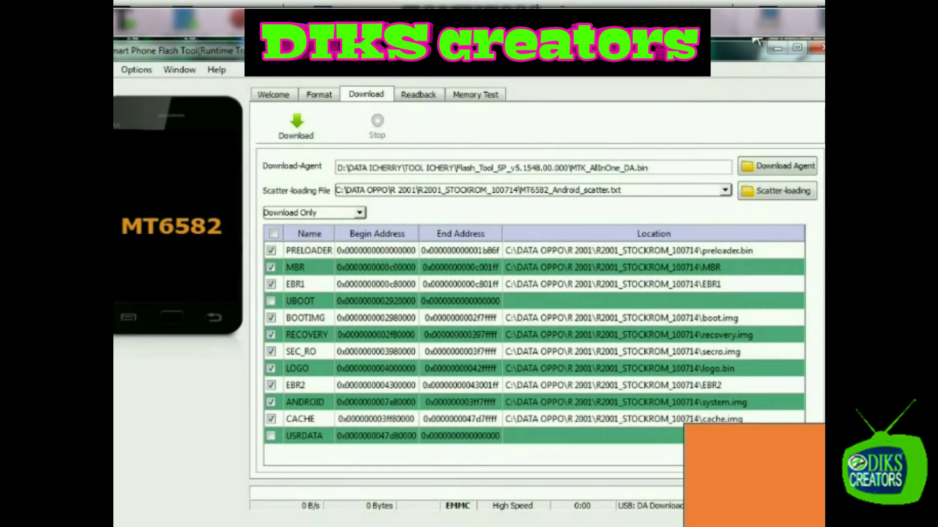
pyautogui.click(818, 48)
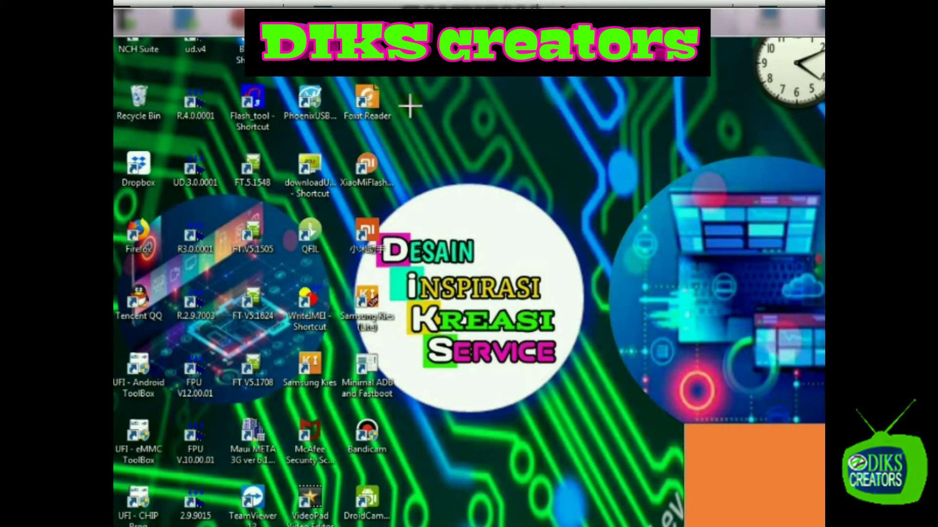
# - Decline loading the latest pac file in UpgradeDownload R4.0.0001, open ResearchDownload R3.0.0001 and close both tools
pyautogui.moveTo(176, 89)
pyautogui.mouseDown()
pyautogui.moveTo(219, 274)
pyautogui.moveTo(232, 430)
pyautogui.moveTo(229, 354)
pyautogui.mouseUp()
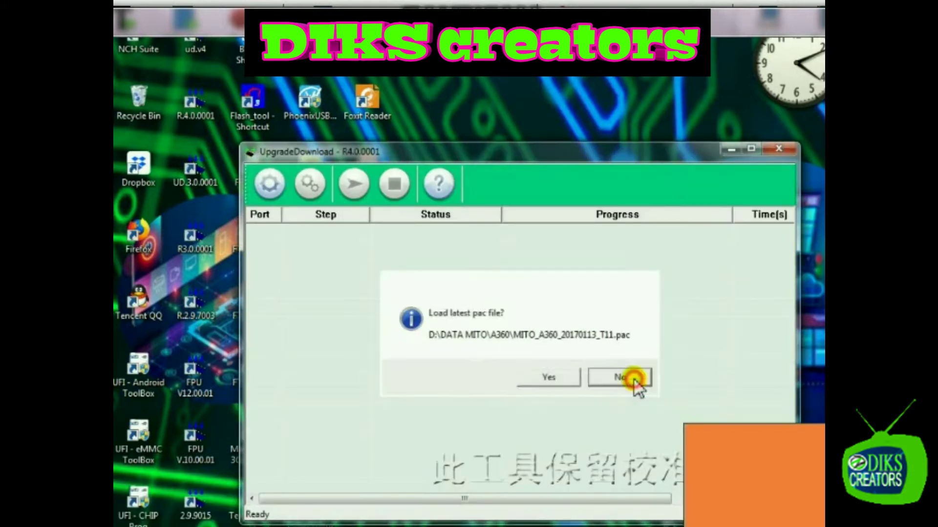
pyautogui.click(628, 378)
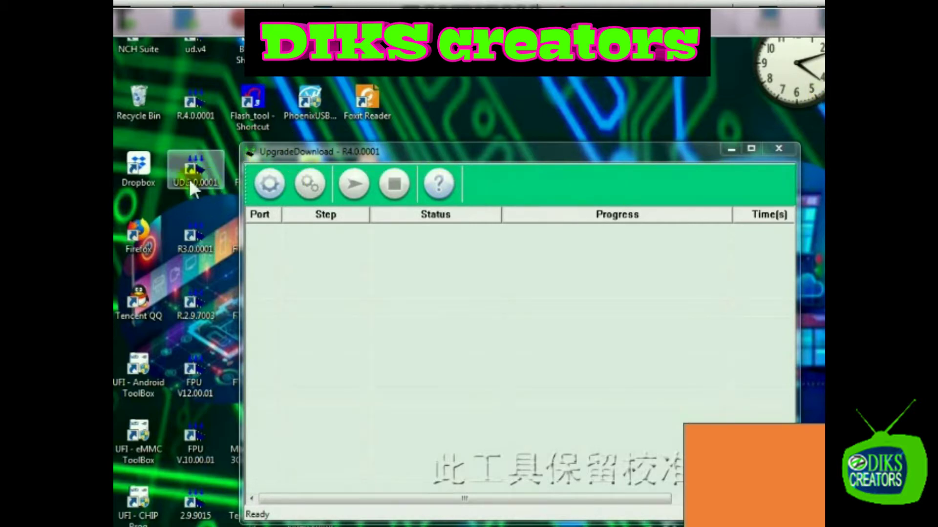
pyautogui.click(187, 248)
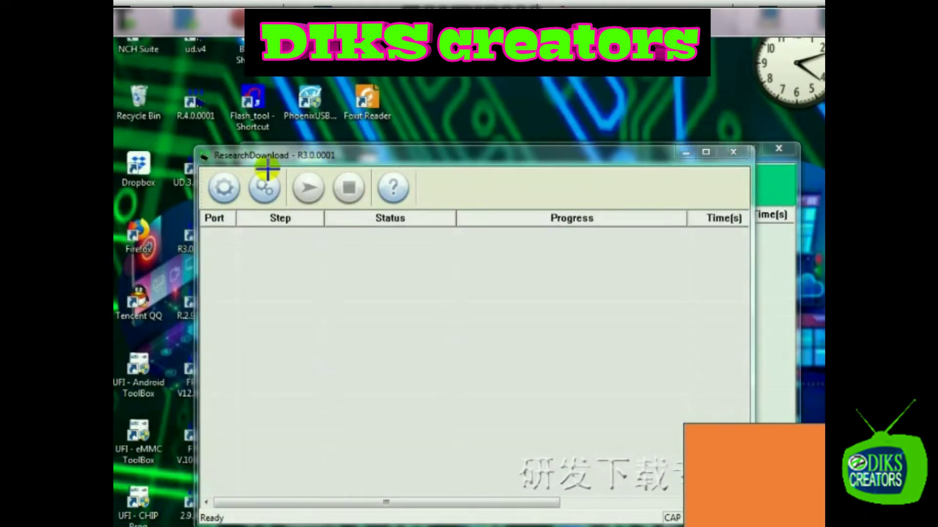
pyautogui.moveTo(189, 134); pyautogui.dragTo(394, 179)
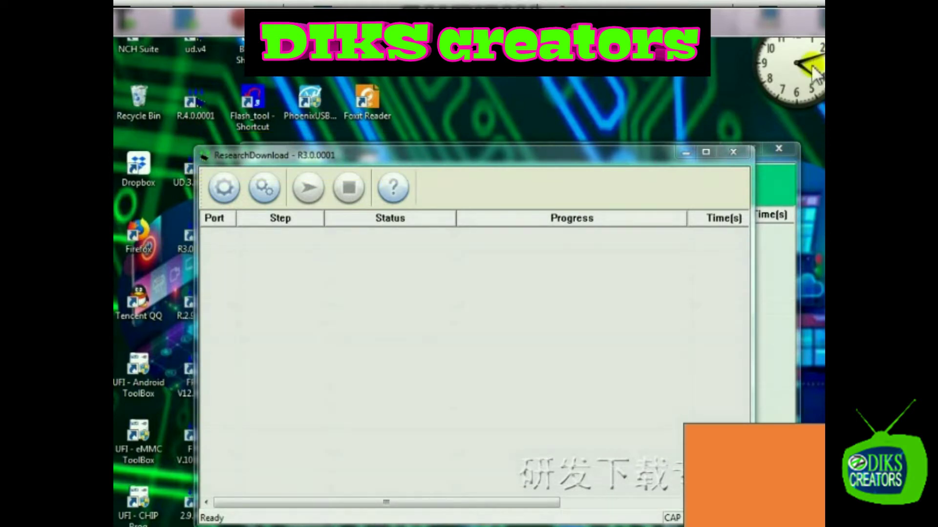
pyautogui.click(734, 152)
pyautogui.click(779, 149)
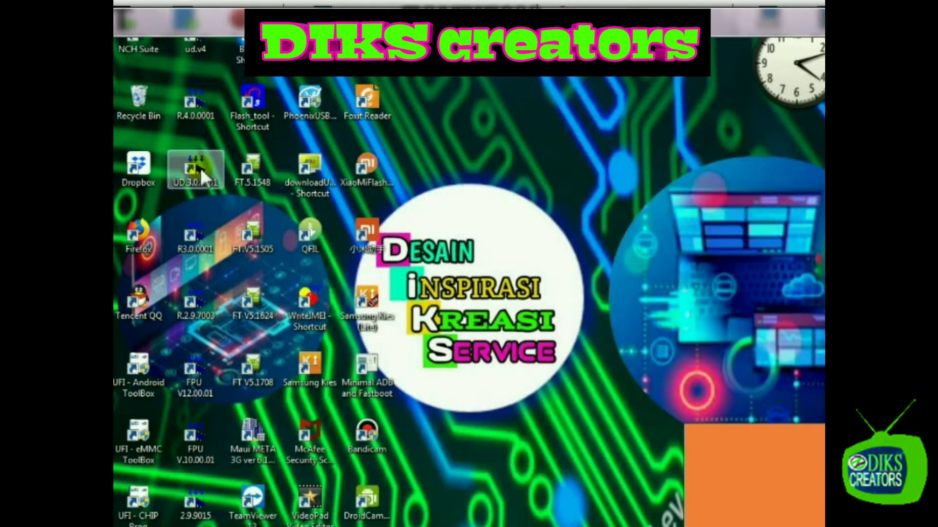
# - Open and close UpgradeDownload from the ud.v4 shortcut without loading the latest pac file, and ResearchDownload R4.0.0001
pyautogui.doubleClick(197, 51)
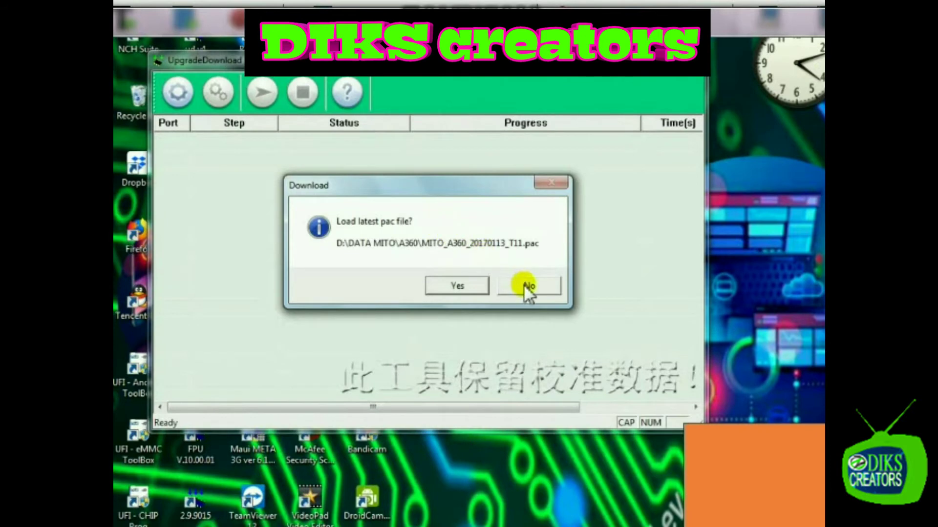
pyautogui.click(526, 286)
pyautogui.hotkey('alt', 'F4')
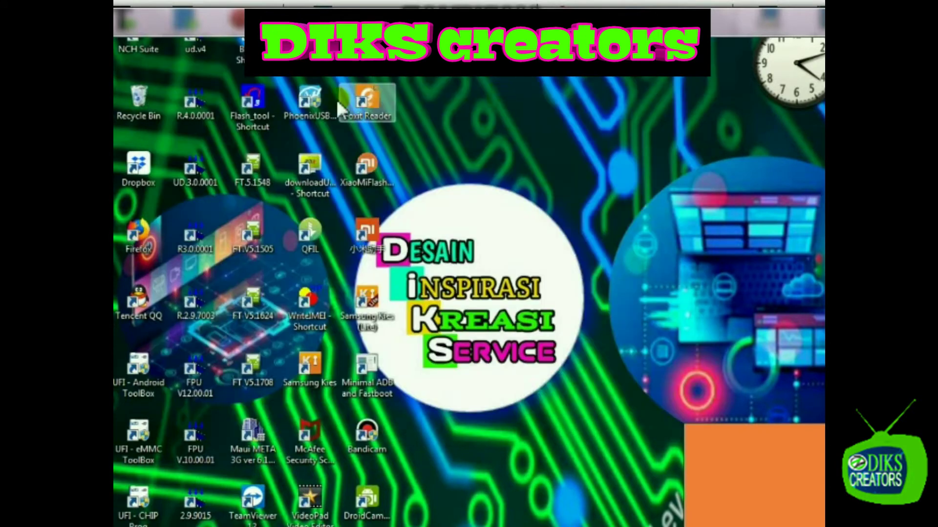
pyautogui.doubleClick(200, 110)
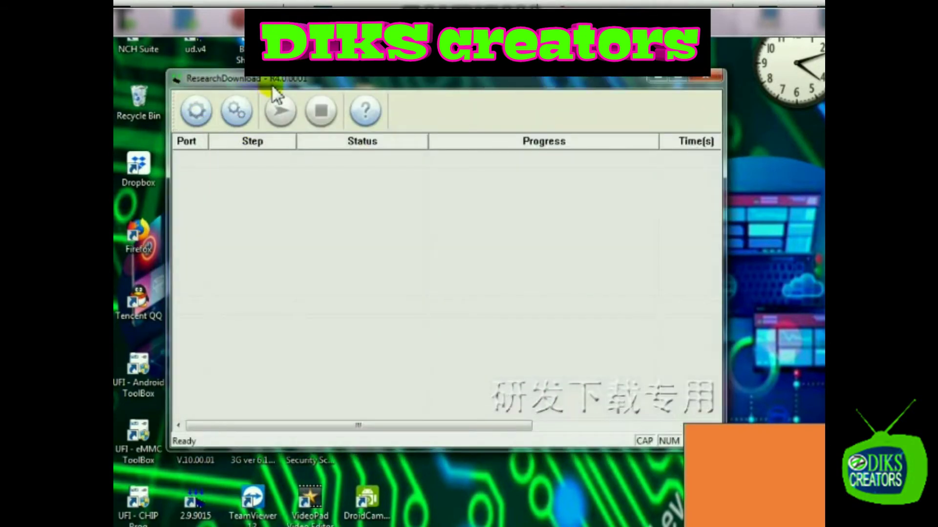
pyautogui.click(706, 79)
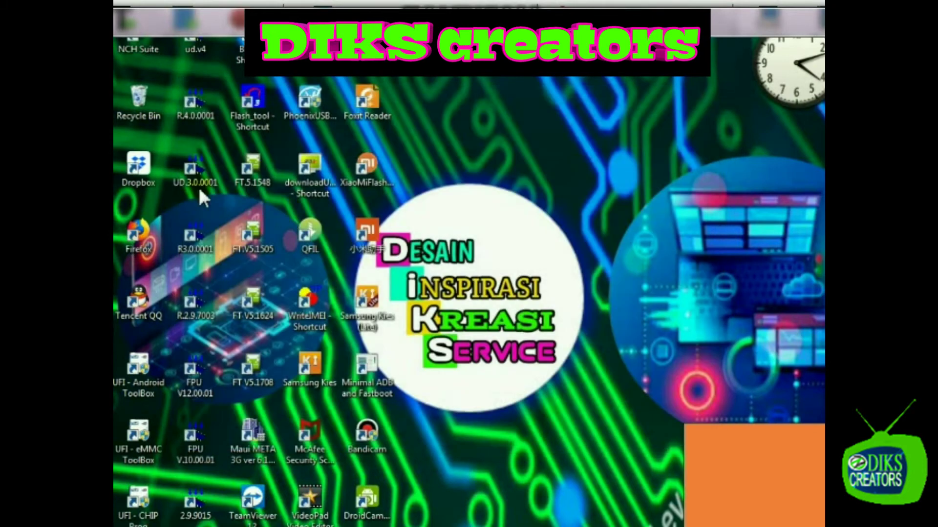
# - Open and close the R3.0.0001 versions of UpgradeDownload and ResearchDownload without loading a pac file, and point out the PAC firmware files
pyautogui.doubleClick(192, 188)
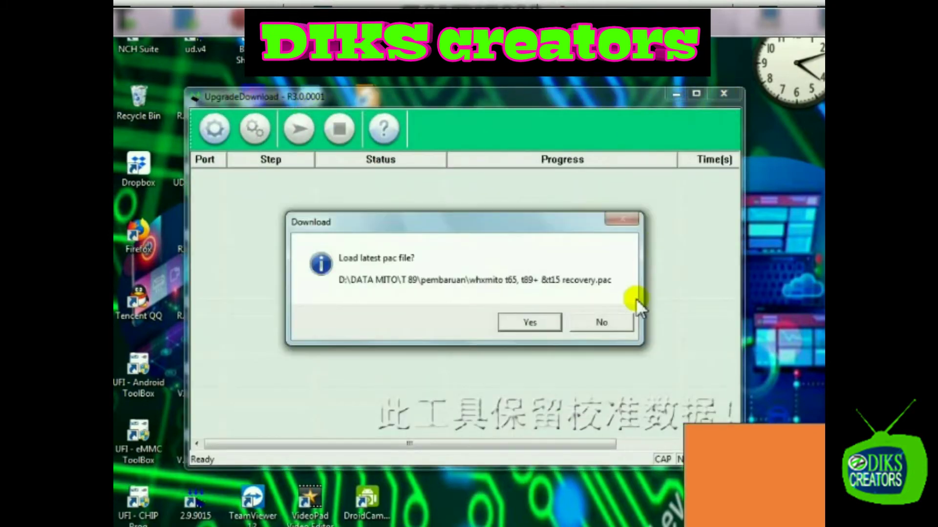
pyautogui.click(620, 323)
pyautogui.click(722, 98)
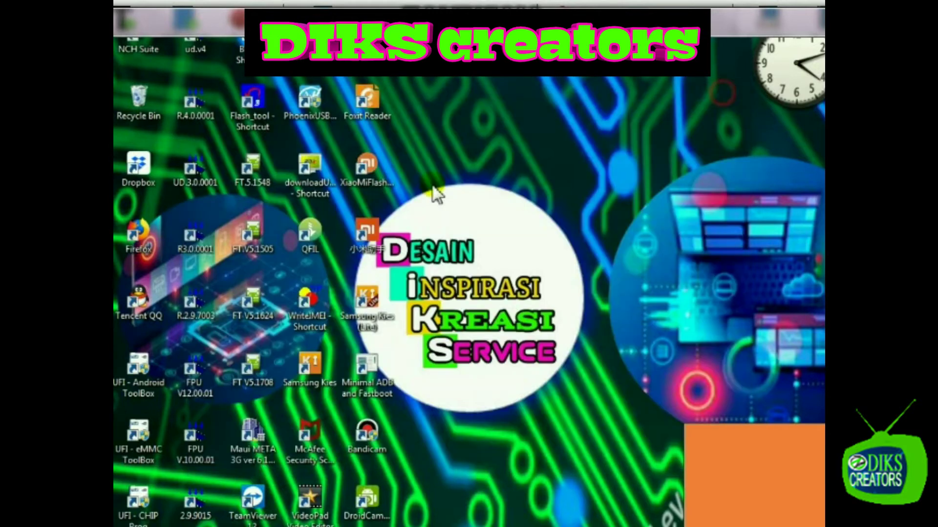
pyautogui.doubleClick(192, 244)
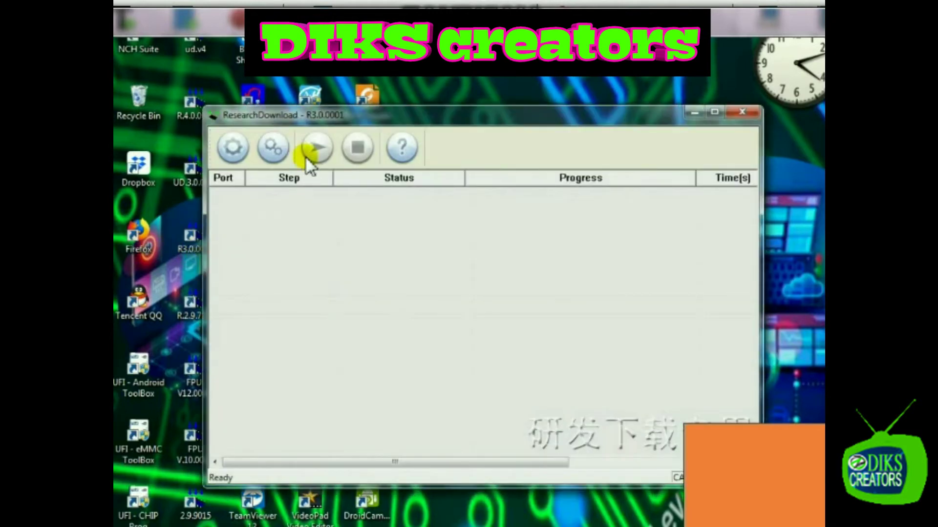
pyautogui.click(743, 114)
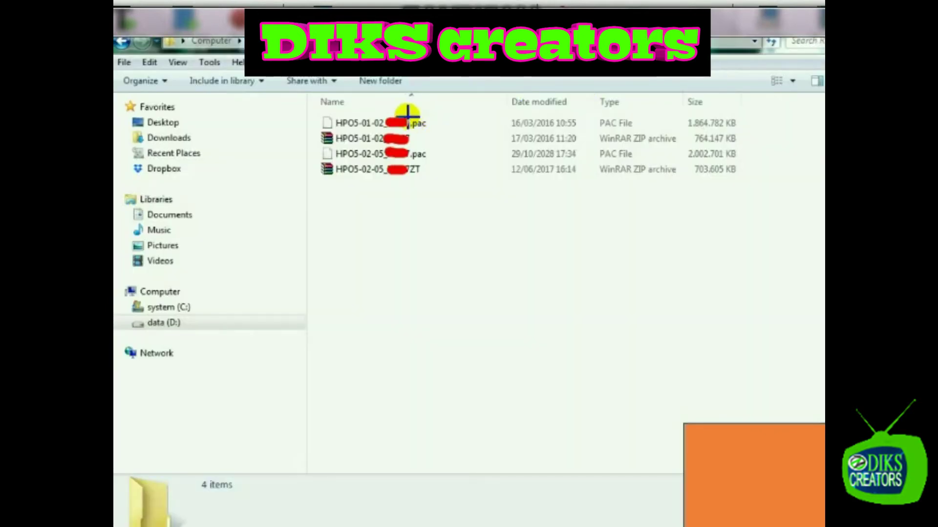
pyautogui.moveTo(407, 116)
pyautogui.mouseDown()
pyautogui.moveTo(439, 133)
pyautogui.moveTo(422, 162)
pyautogui.moveTo(433, 163)
pyautogui.mouseUp()
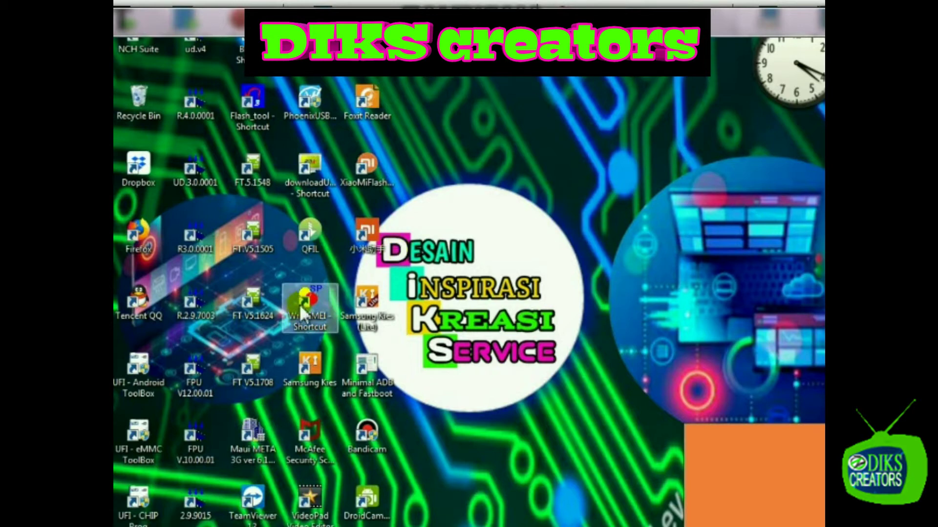
# - Open QFIL, load prog_emmc_firehose_8916.mbn from the HPME-01-04_4G450 folder as the FireHose programmer, and close the tool
pyautogui.doubleClick(309, 239)
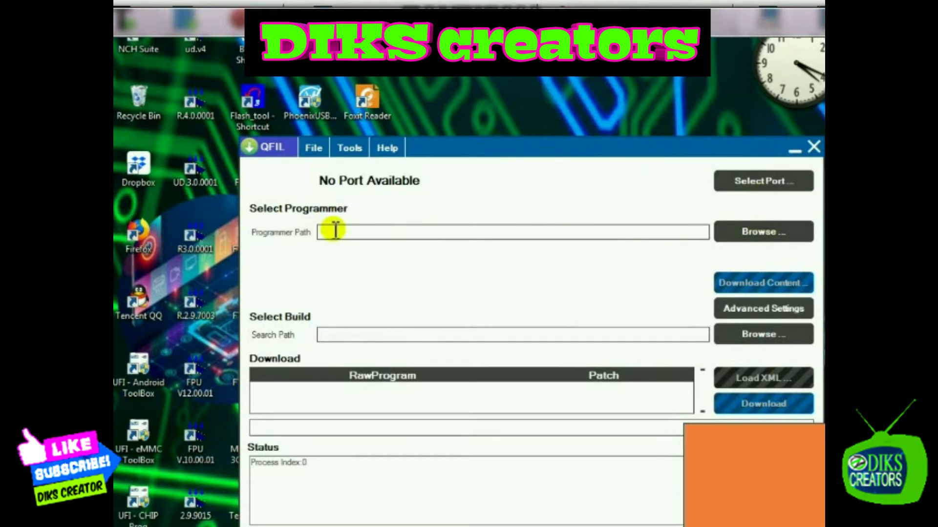
pyautogui.click(762, 238)
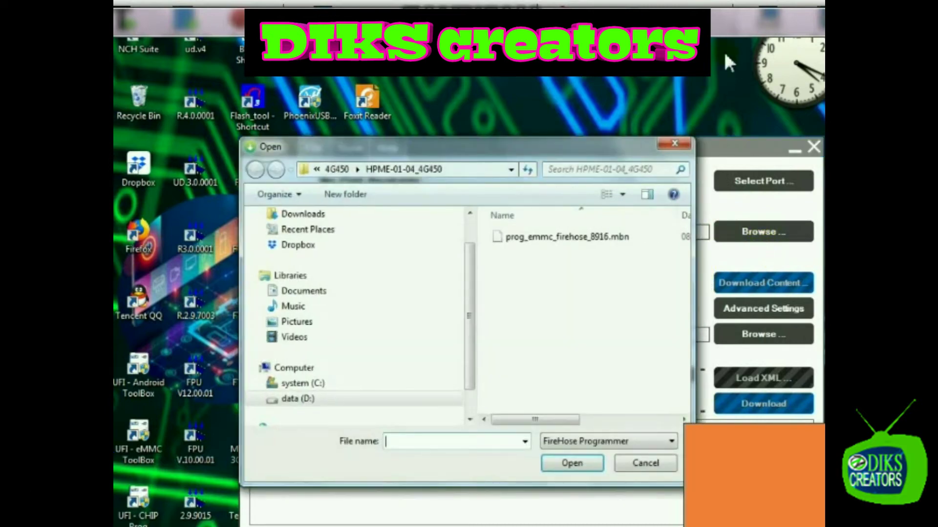
pyautogui.click(728, 62)
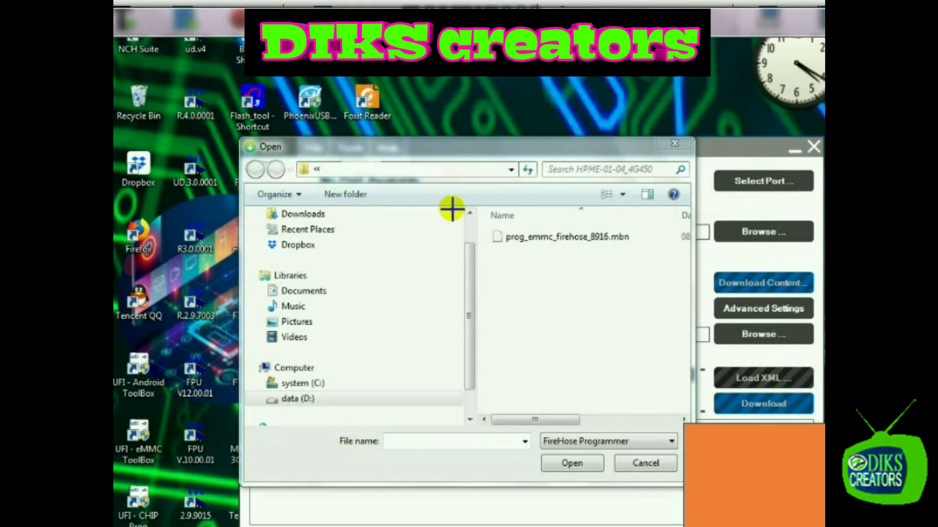
pyautogui.moveTo(487, 221); pyautogui.dragTo(653, 255)
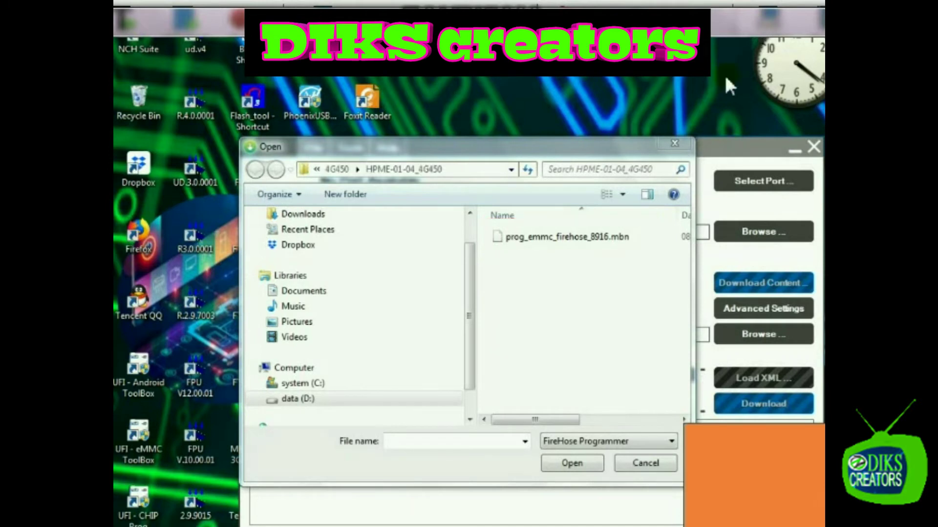
pyautogui.click(569, 463)
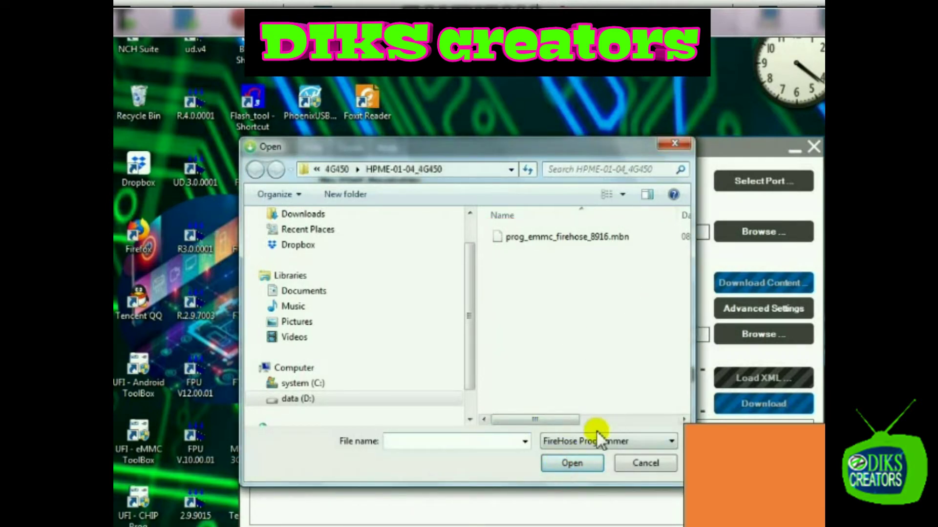
pyautogui.click(571, 234)
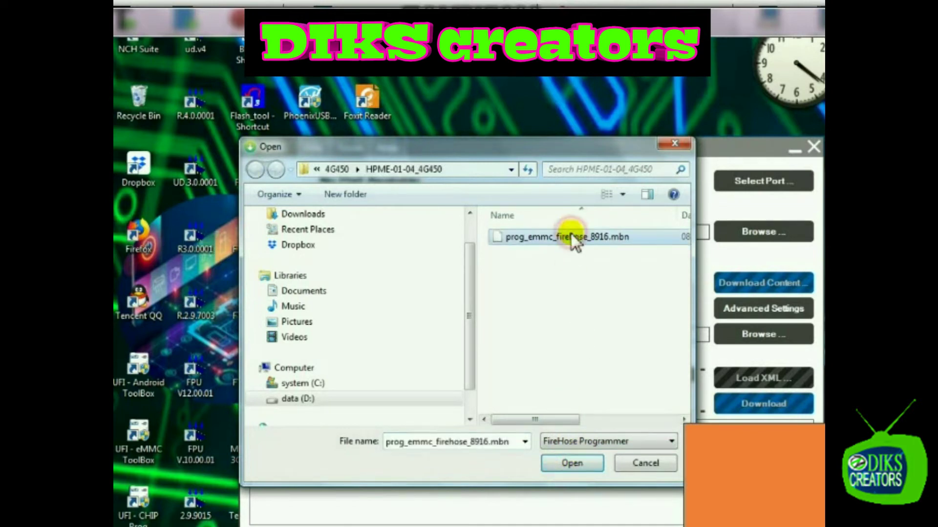
pyautogui.click(577, 464)
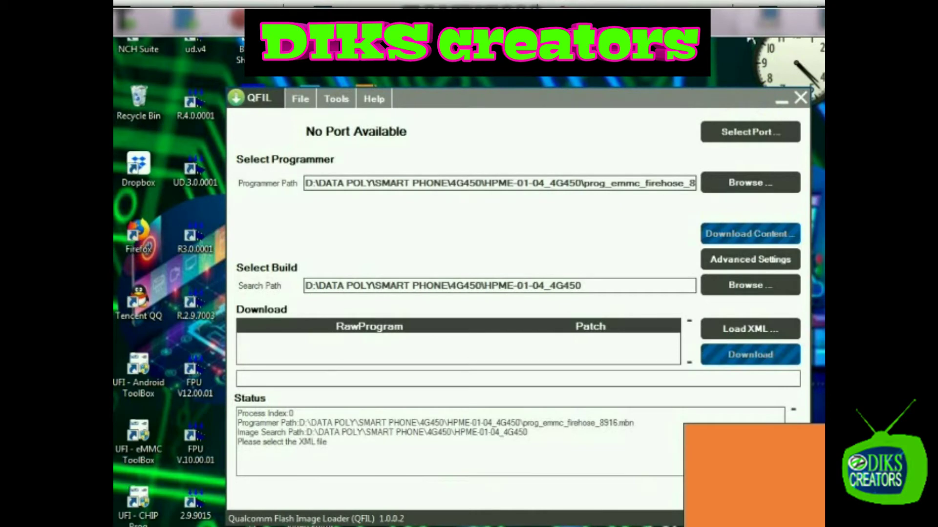
pyautogui.click(806, 106)
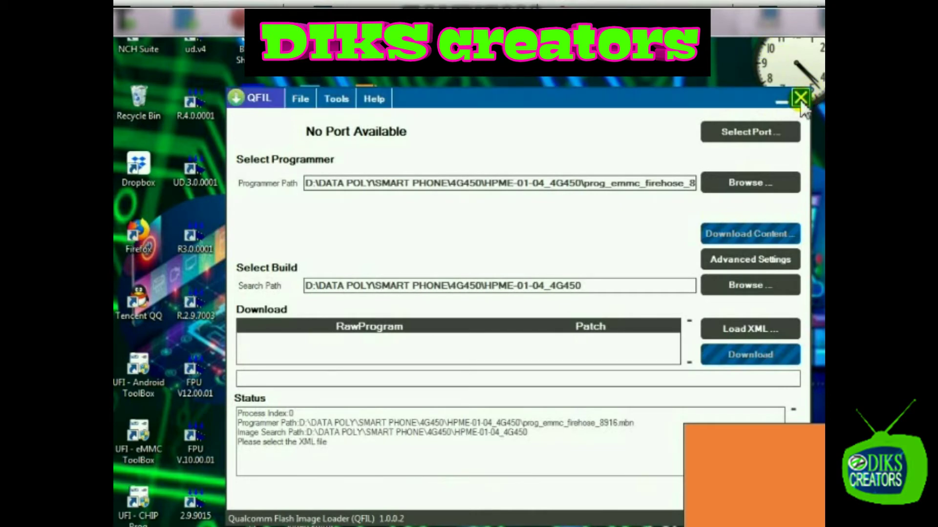
pyautogui.click(800, 99)
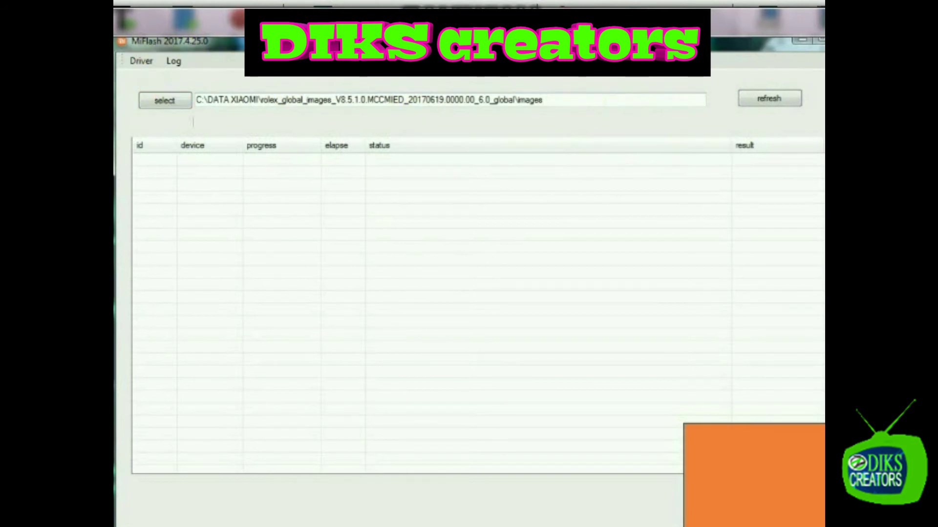
# - Reposition the MiFlash 2017.4.25.0 window so its title is in view, point it out, and close the tool
pyautogui.moveTo(269, 42); pyautogui.dragTo(286, 95)
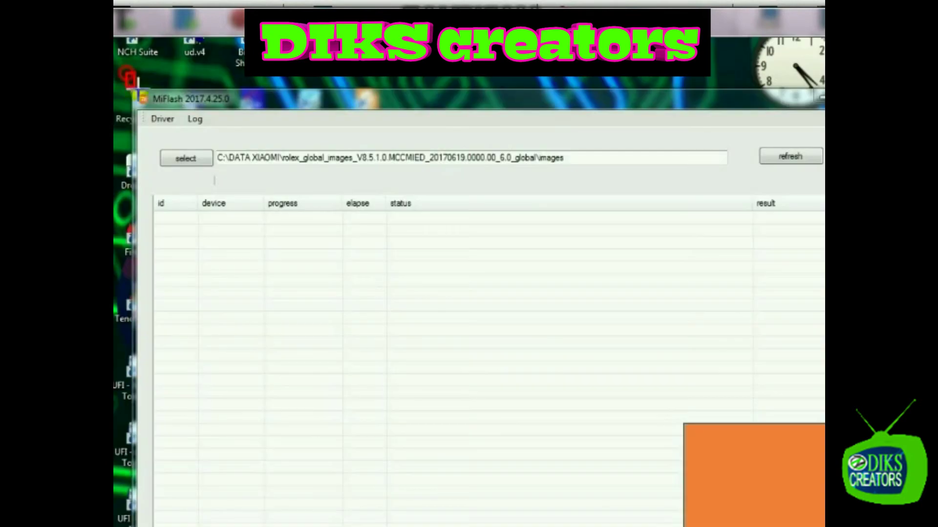
pyautogui.moveTo(126, 73); pyautogui.dragTo(264, 118)
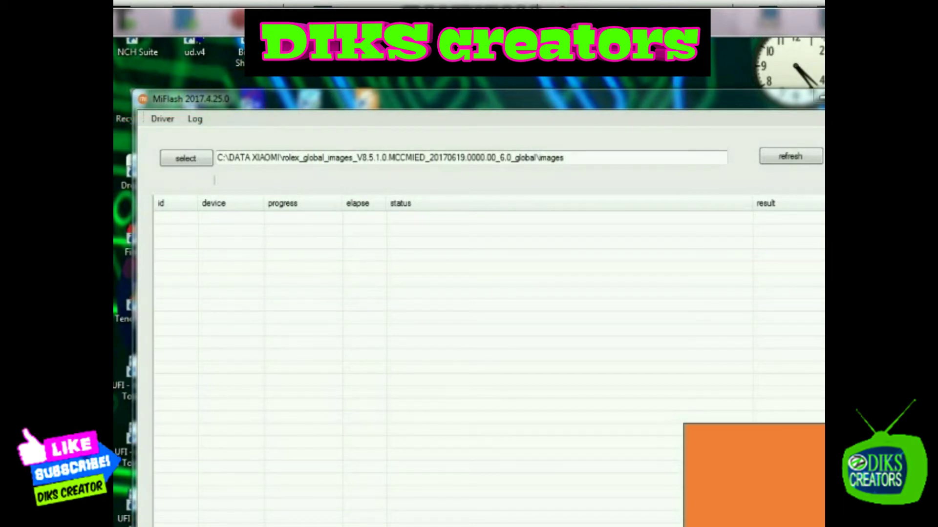
pyautogui.click(800, 97)
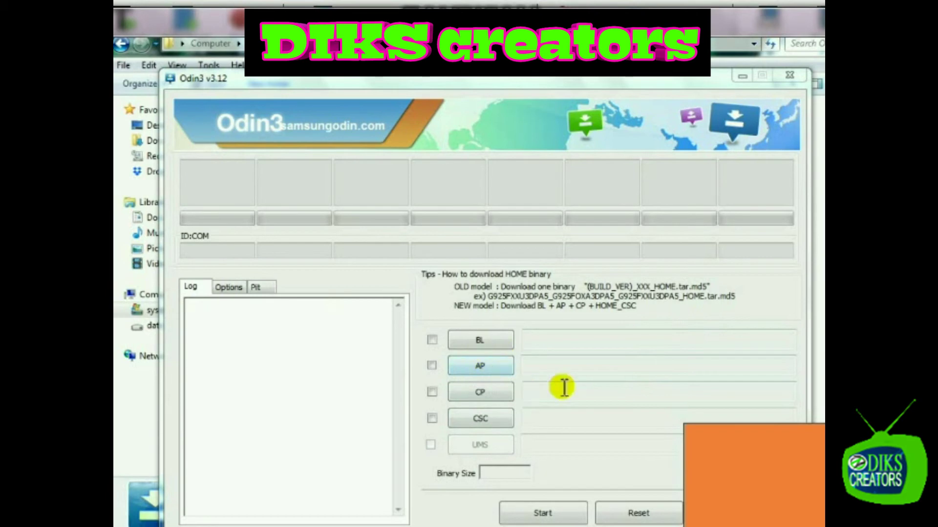
# - Show the accepted file types for the BL, AP, CP and CSC slots in Odin3 v3.12 without loading any file
pyautogui.click(493, 344)
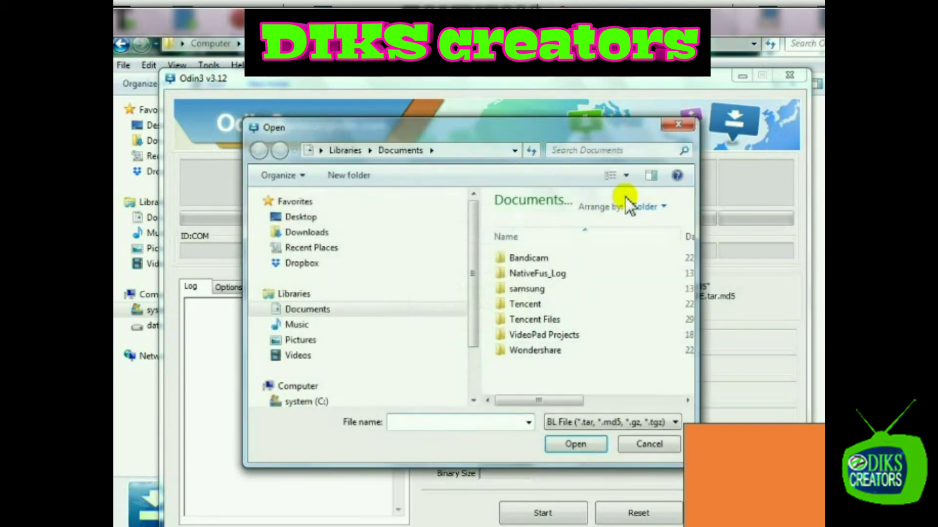
pyautogui.click(665, 122)
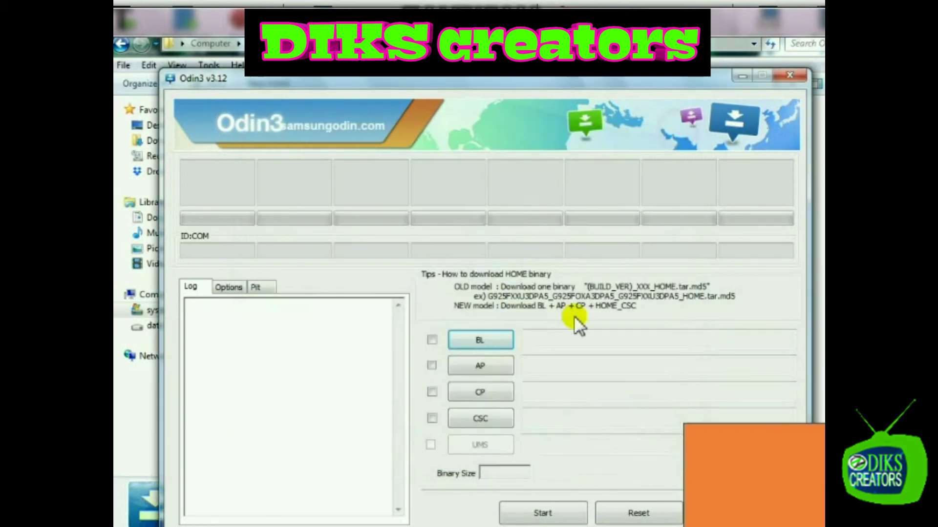
pyautogui.click(477, 370)
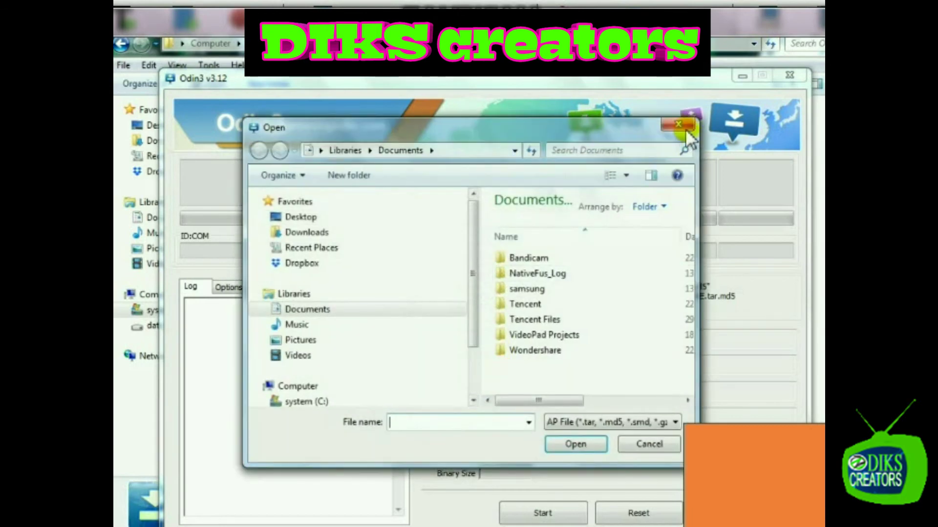
pyautogui.click(685, 129)
pyautogui.click(484, 393)
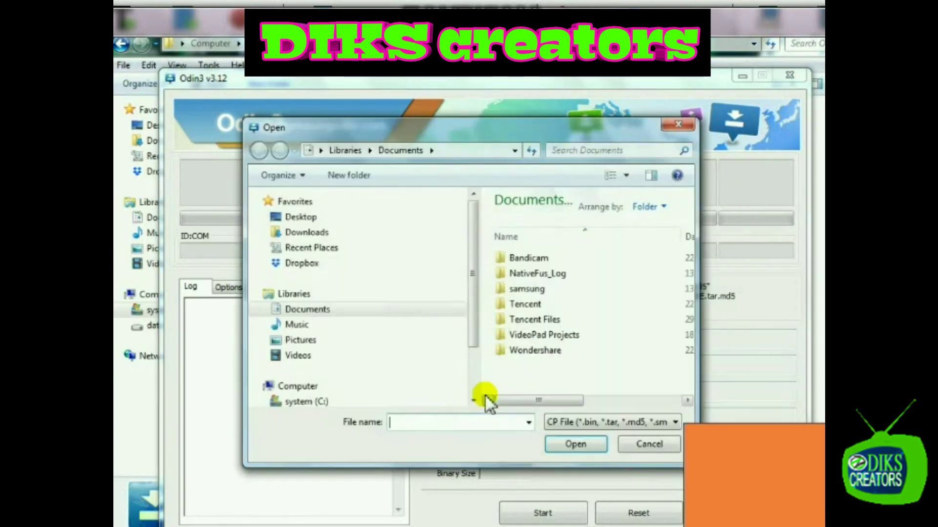
pyautogui.click(679, 126)
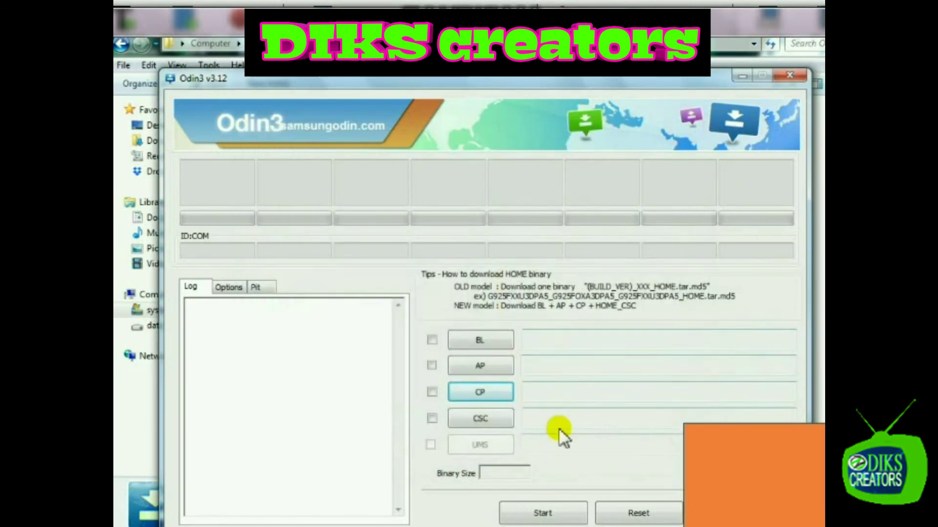
pyautogui.click(503, 420)
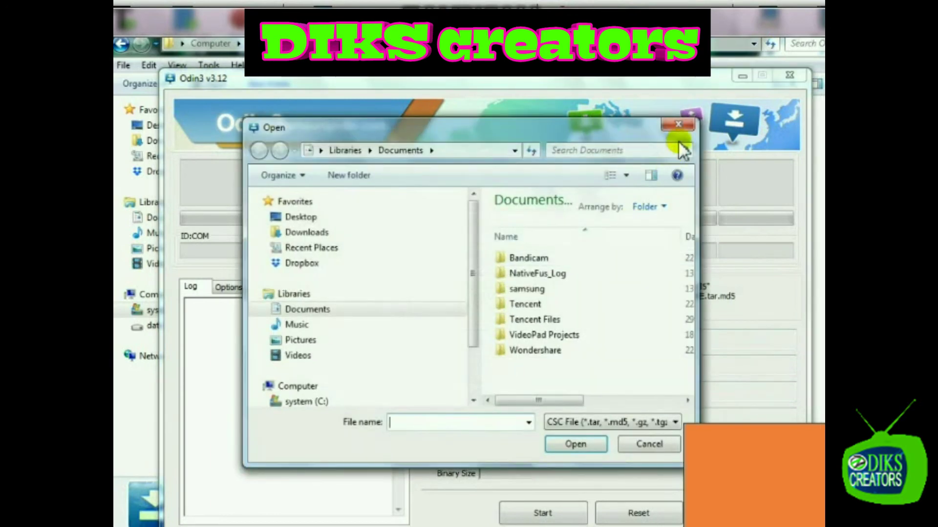
pyautogui.click(679, 126)
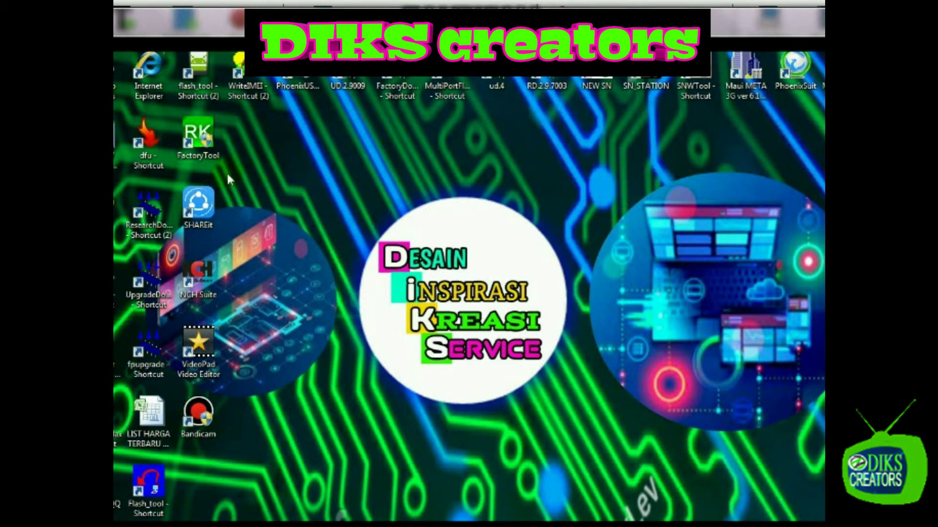
# - Open the RK FactoryTool and browse the .fls firmware files in the versi 2 folder
pyautogui.doubleClick(210, 155)
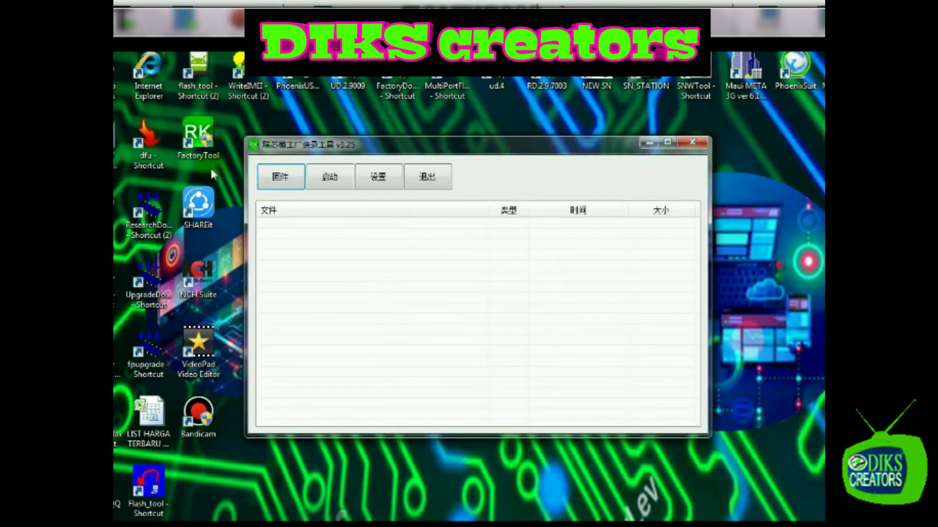
pyautogui.click(275, 178)
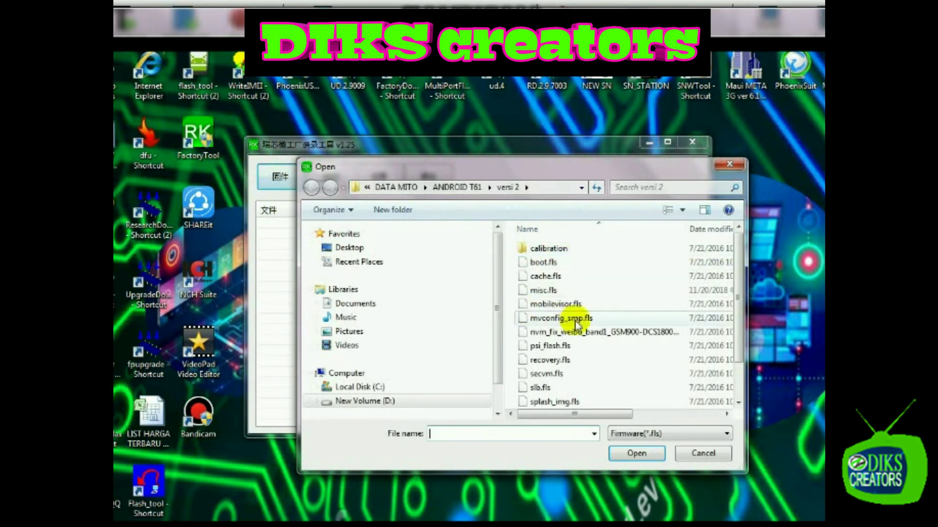
pyautogui.moveTo(550, 414); pyautogui.dragTo(614, 416)
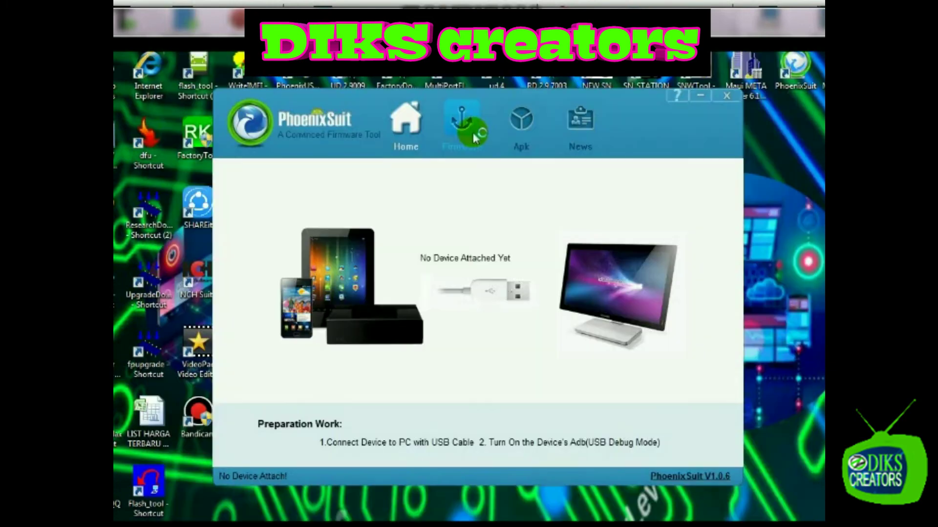
# - Switch PhoenixSuit to its firmware upgrade page and open the image file selection
pyautogui.click(474, 138)
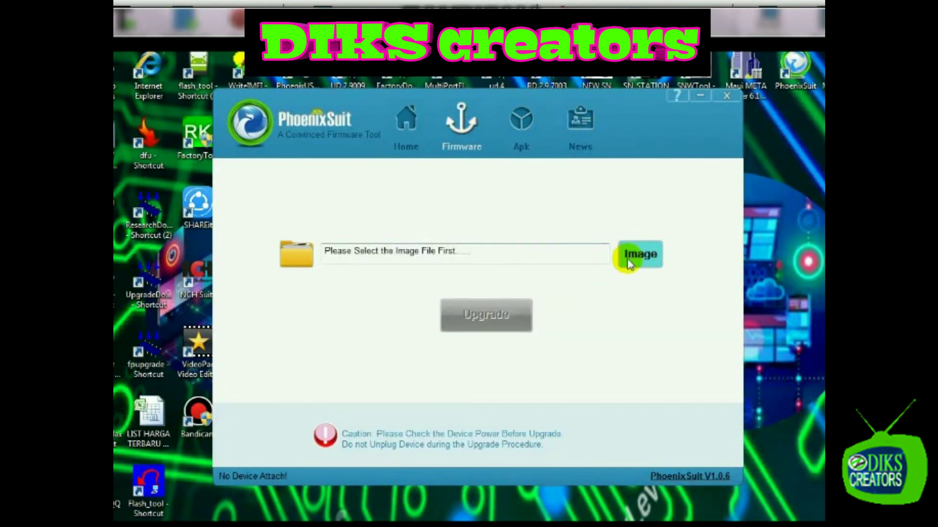
pyautogui.click(629, 261)
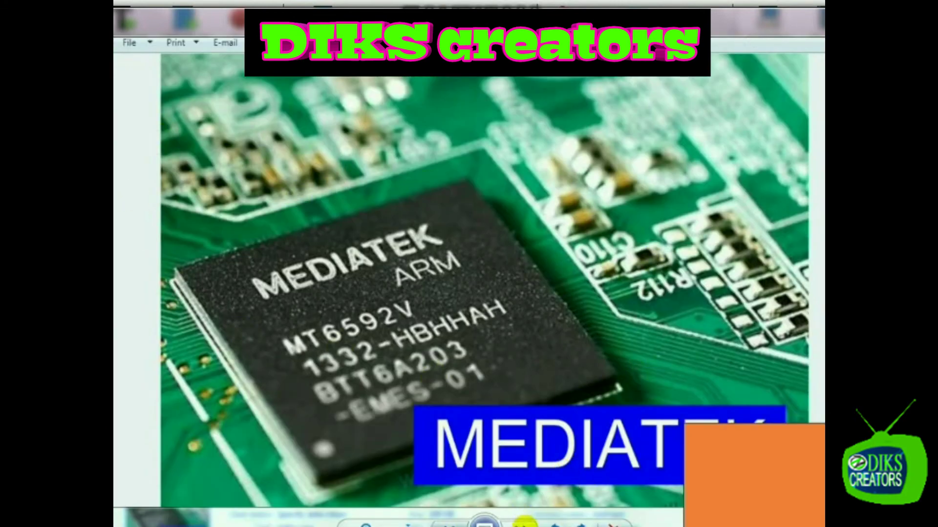
# - Page through the chipset photos past MediaTek, Qualcomm and Spreadtrum in the photo viewer
pyautogui.click(525, 523)
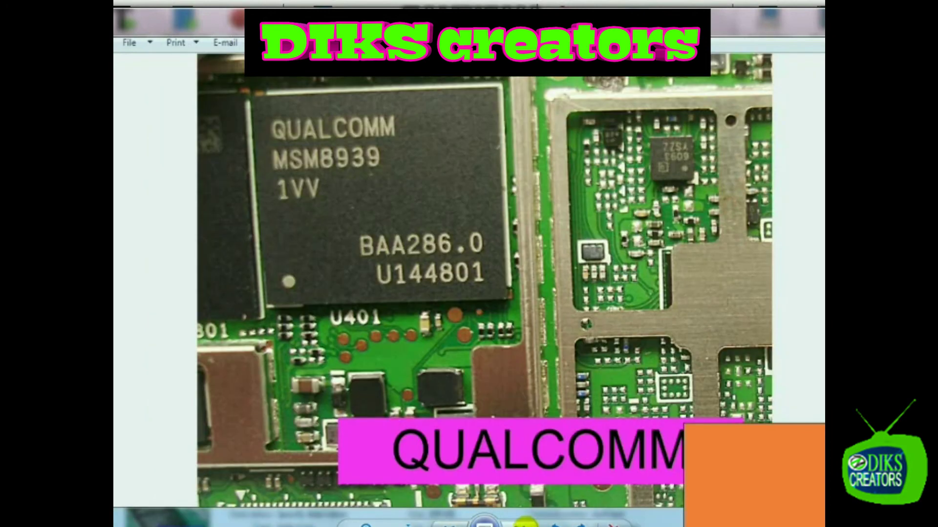
pyautogui.click(525, 523)
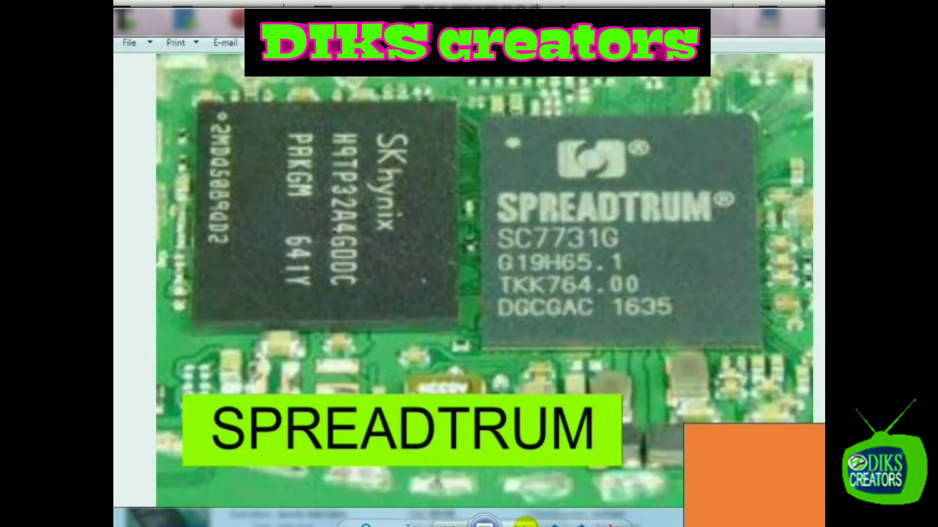
pyautogui.click(525, 524)
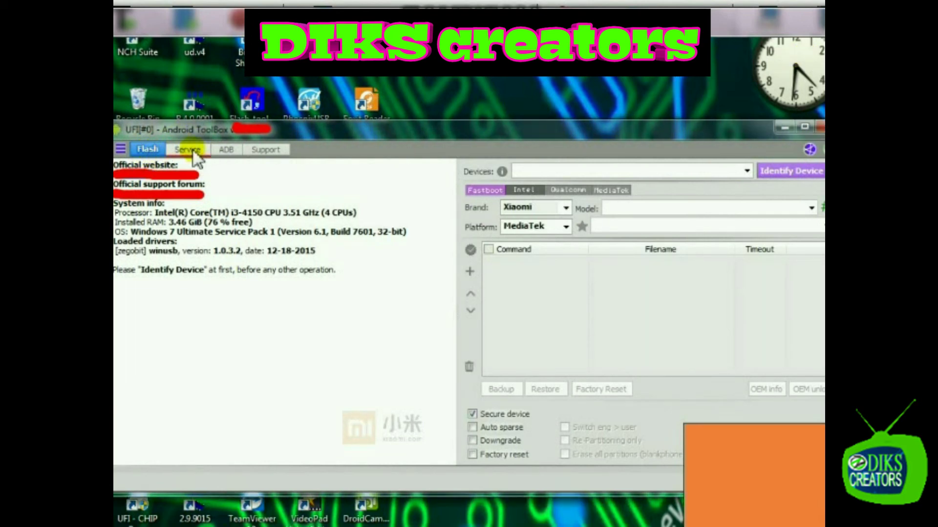
# - Show the Intel, Qualcomm and MediaTek flashing options in the UFI Android ToolBox
pyautogui.click(523, 189)
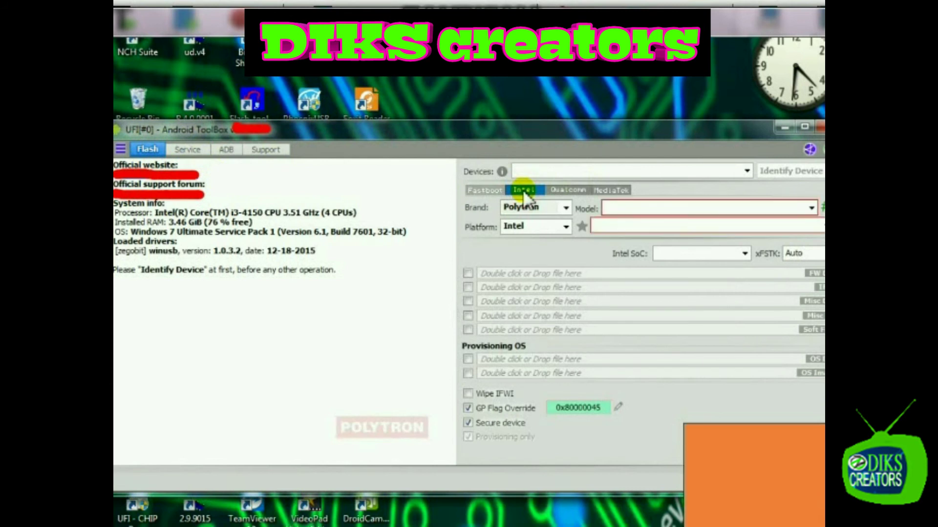
pyautogui.click(562, 191)
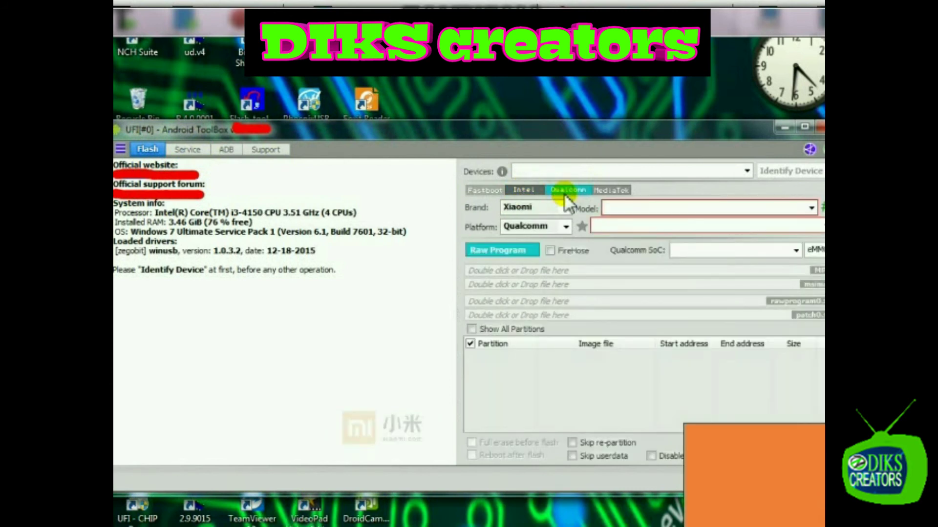
pyautogui.click(617, 190)
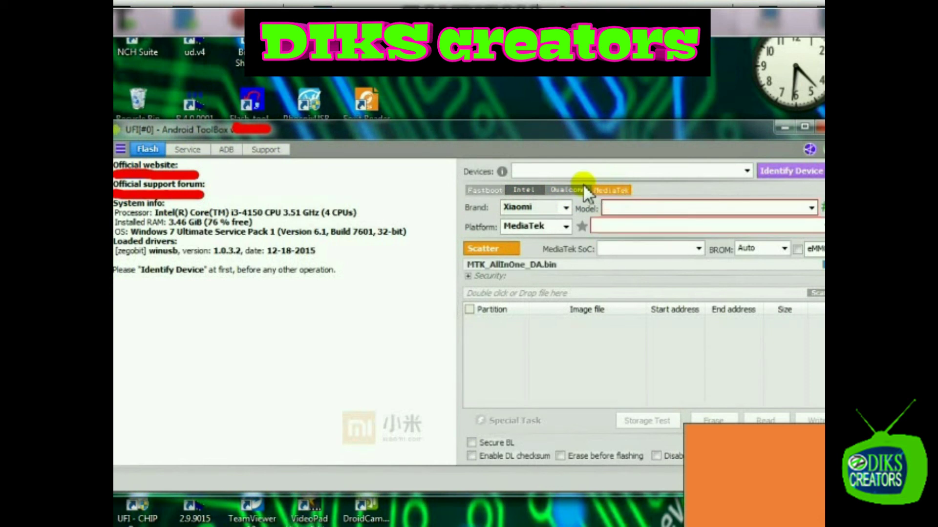
# - View the IMEI service functions and the list of supported phone brands, and close the UFI Android ToolBox
pyautogui.click(188, 150)
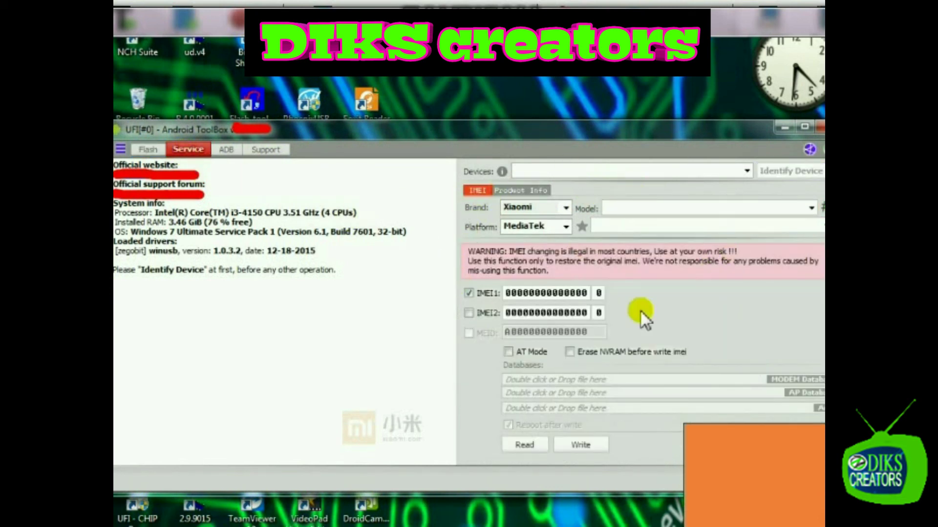
pyautogui.click(566, 207)
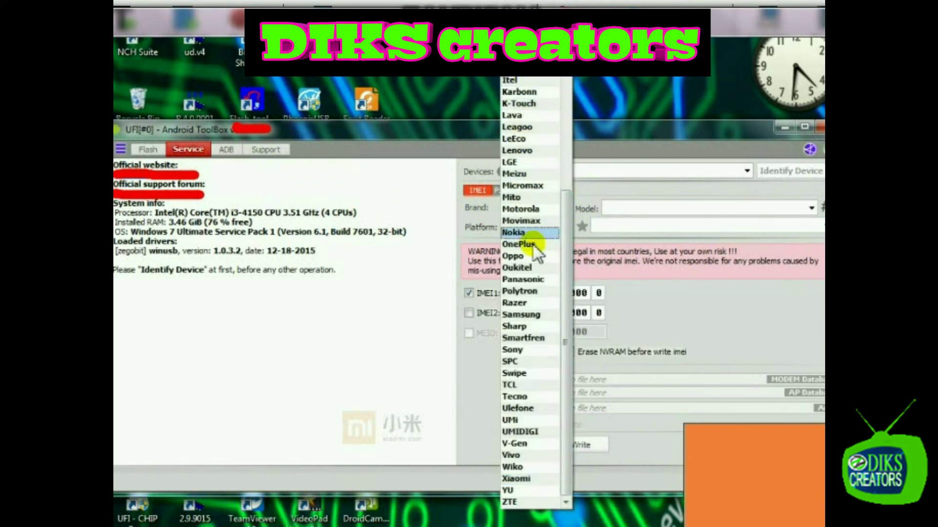
pyautogui.moveTo(568, 282); pyautogui.dragTo(561, 310)
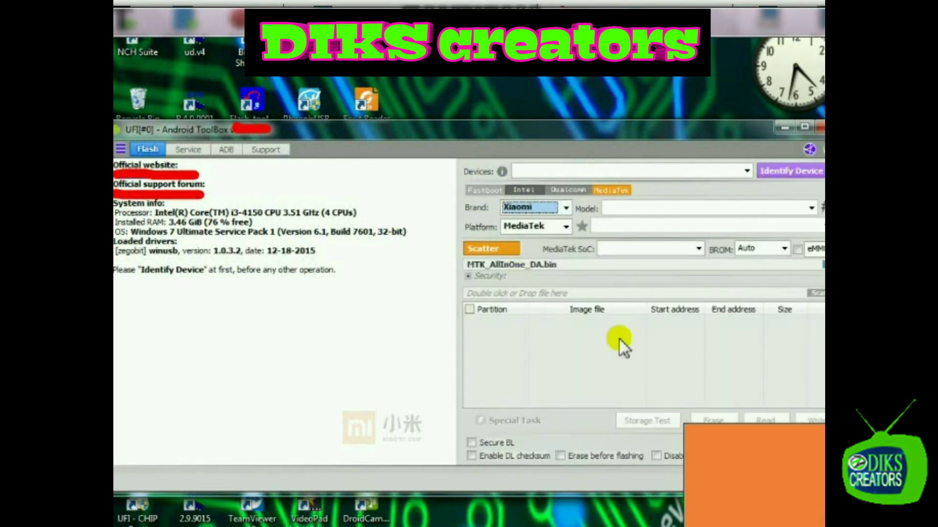
pyautogui.click(752, 43)
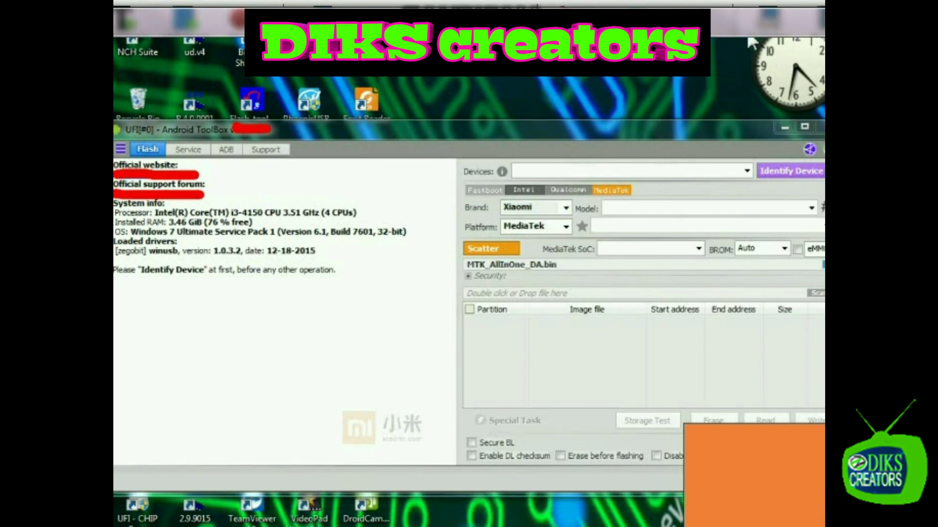
pyautogui.click(819, 128)
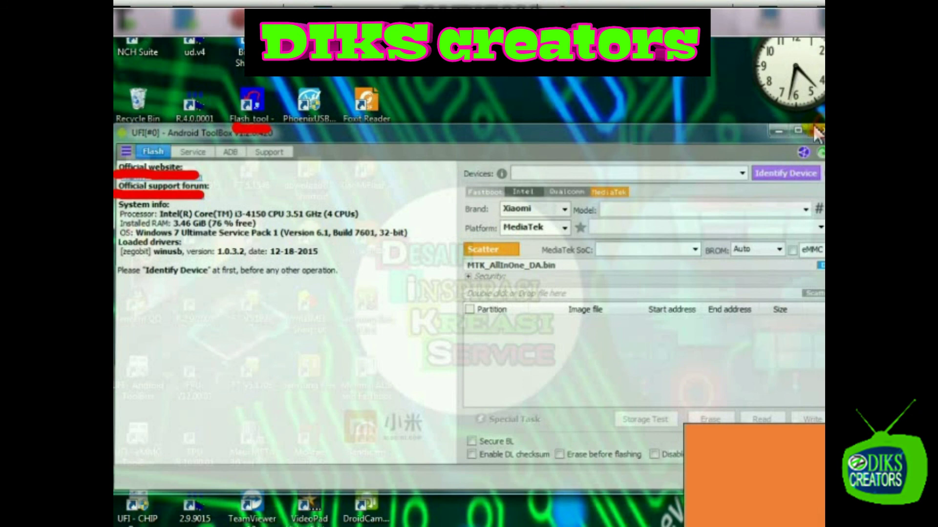